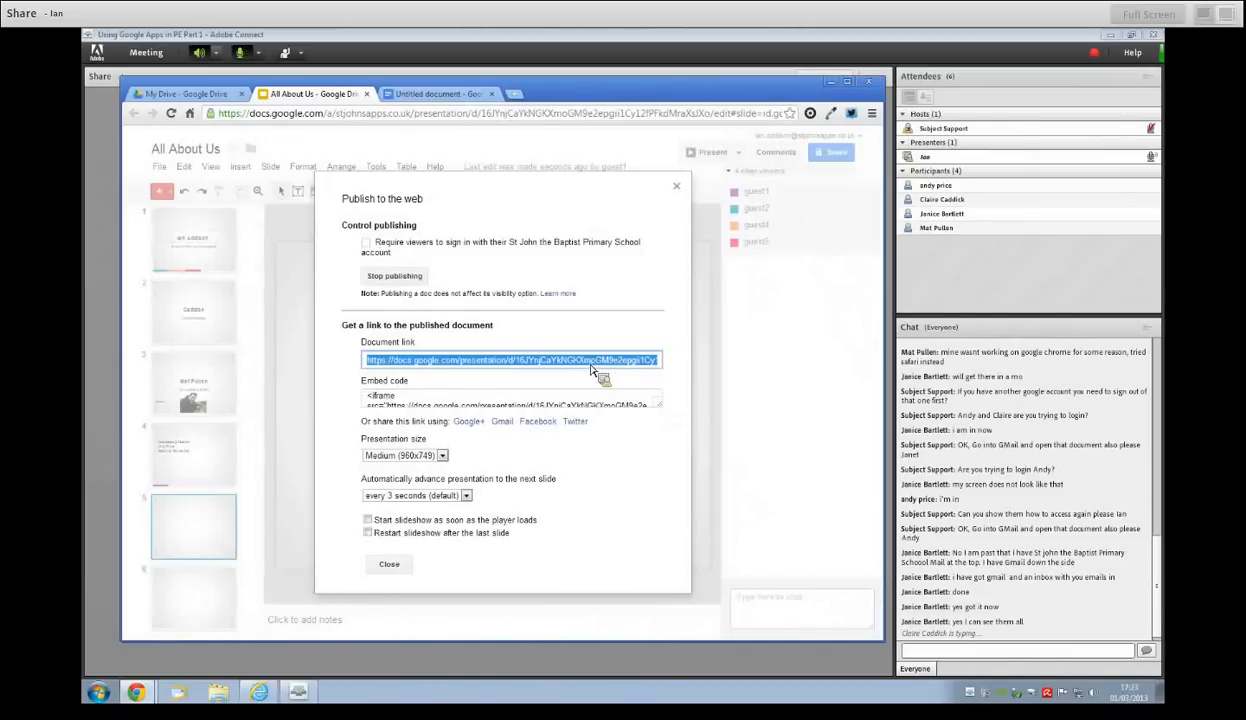
Examine the full embed code in the presentation's Publish to the web settings and close the dialog
{"action": "left_click", "coordinate": [412, 404]}
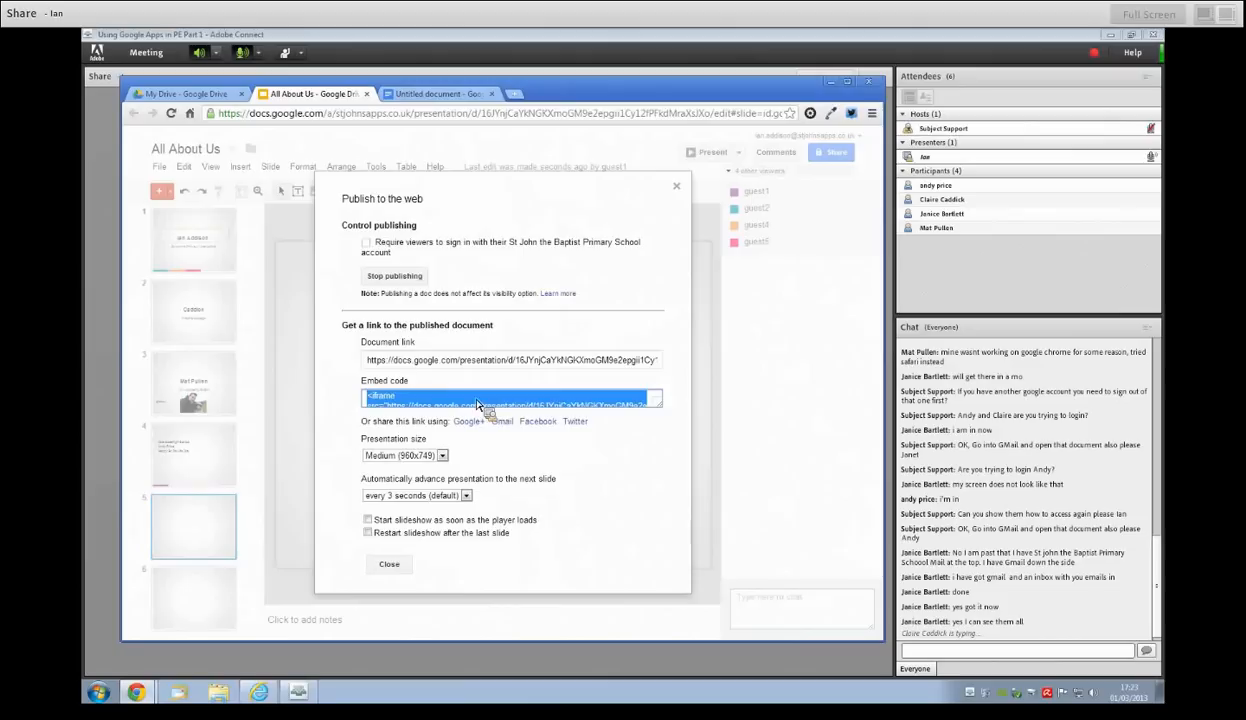
{"action": "left_click", "coordinate": [402, 400]}
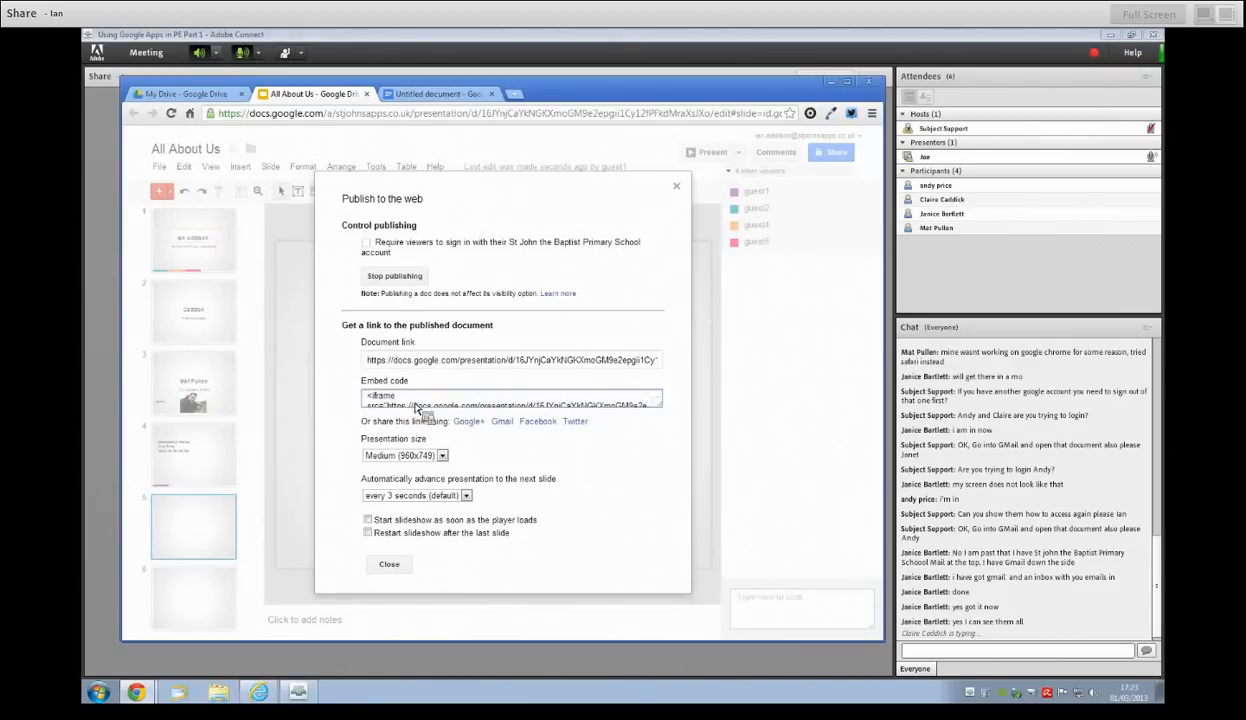
{"action": "scroll", "coordinate": [421, 405], "scroll_direction": "down", "scroll_amount": 2}
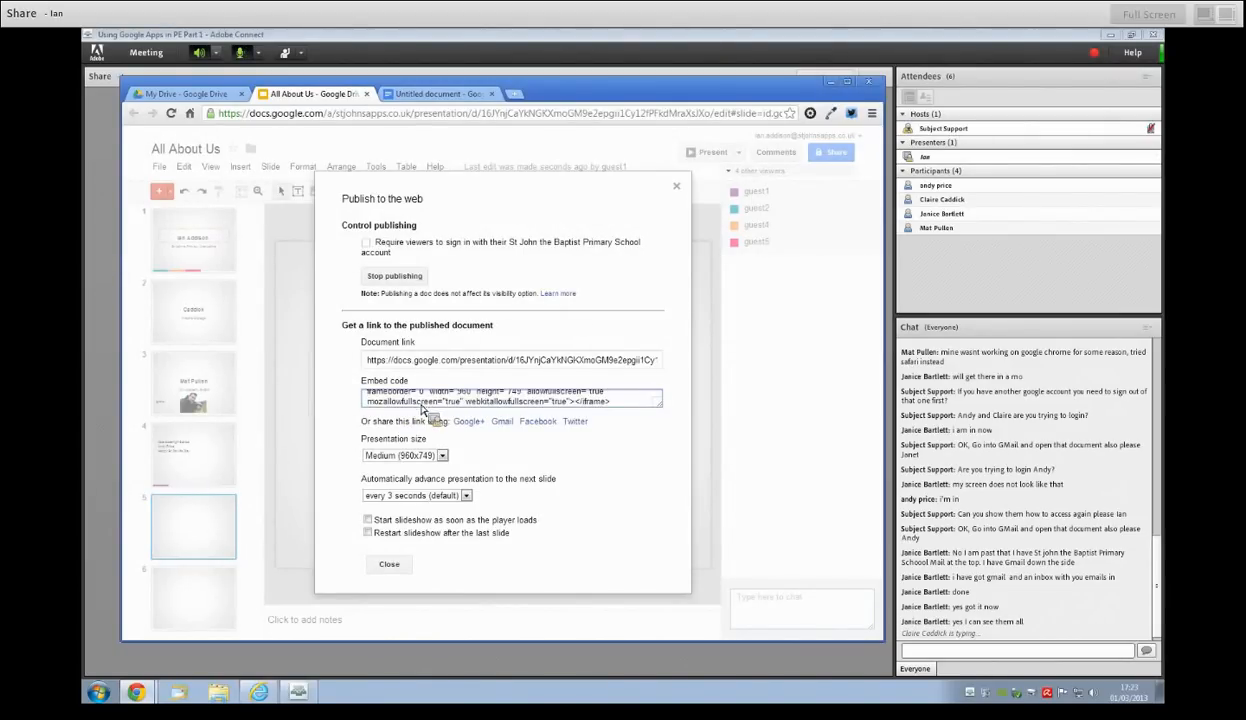
{"action": "scroll", "coordinate": [421, 405], "scroll_direction": "up", "scroll_amount": 2}
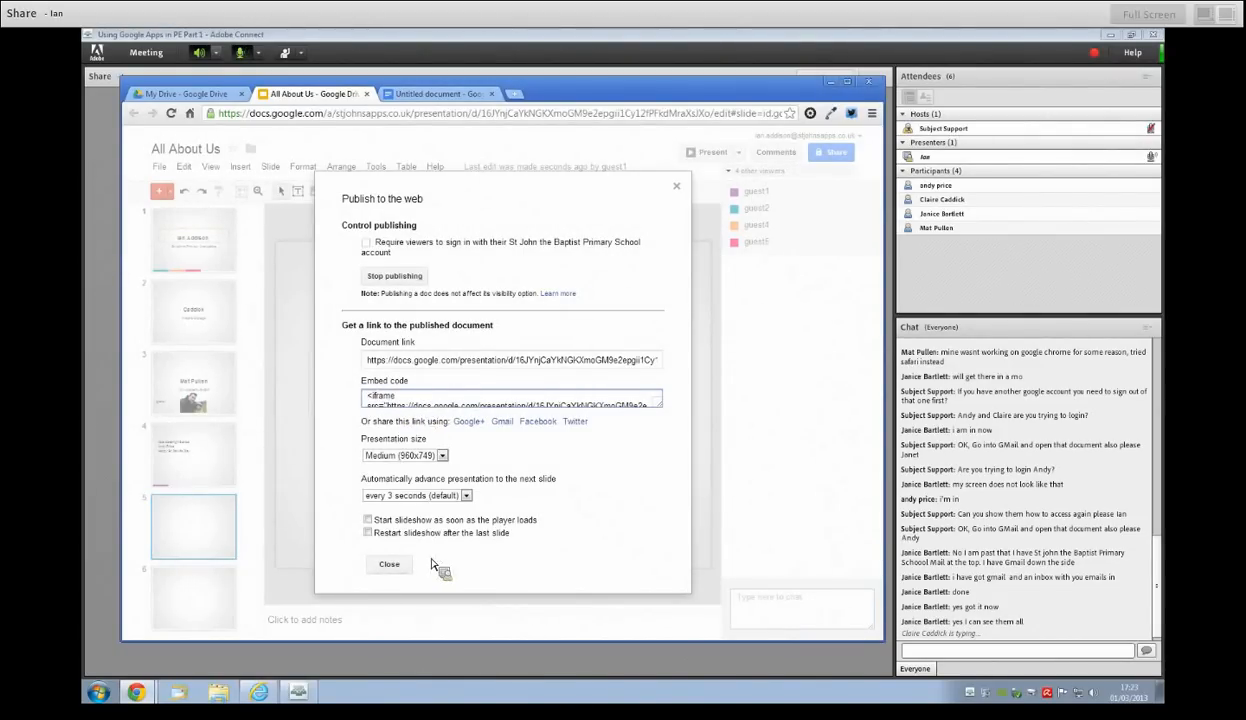
{"action": "left_click", "coordinate": [390, 564]}
Open stjohnsblogs.co.uk in a new browser tab and go to the Class 8 blog under Year 3/4
{"action": "left_click", "coordinate": [515, 95]}
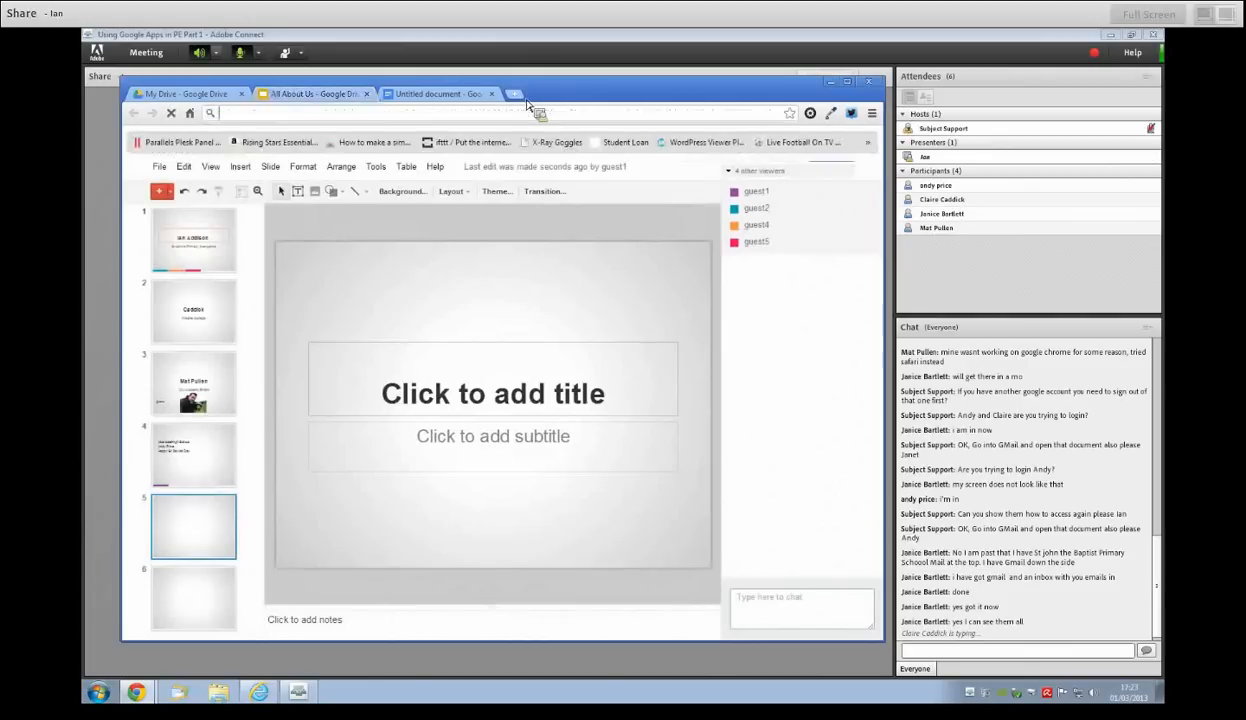
{"action": "type", "text": "stjohnsblogs.co.uk"}
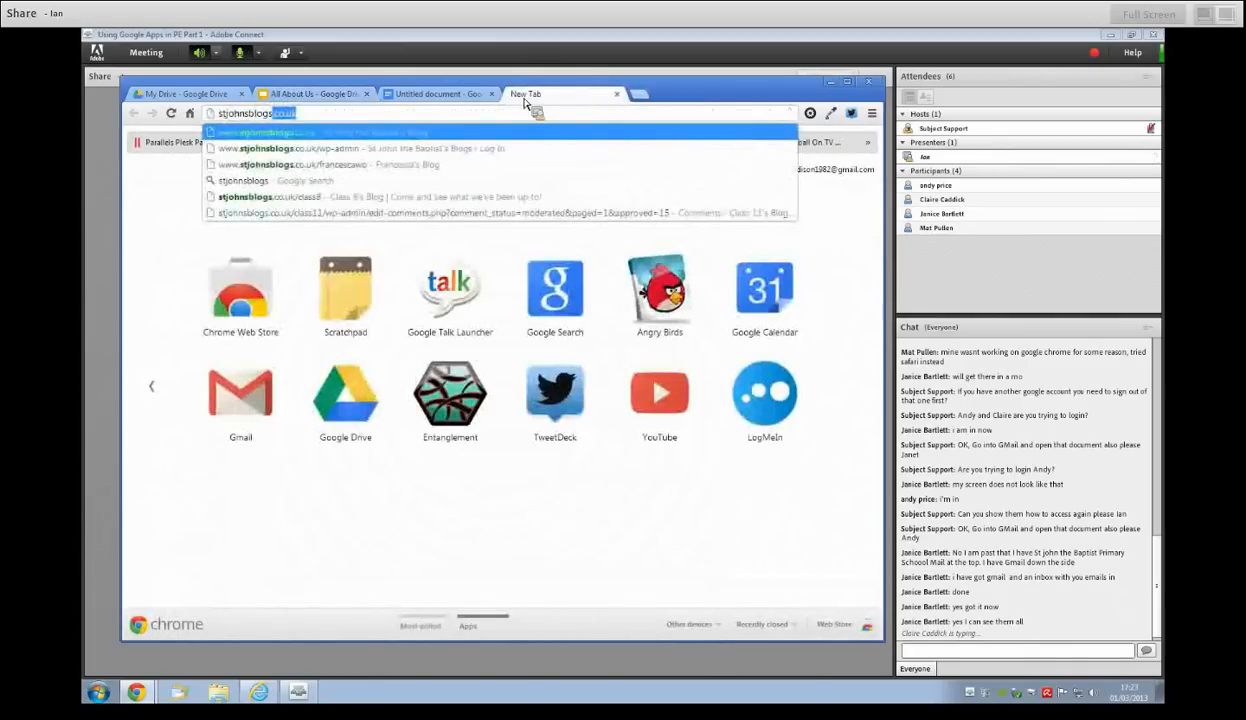
{"action": "key", "text": "Return"}
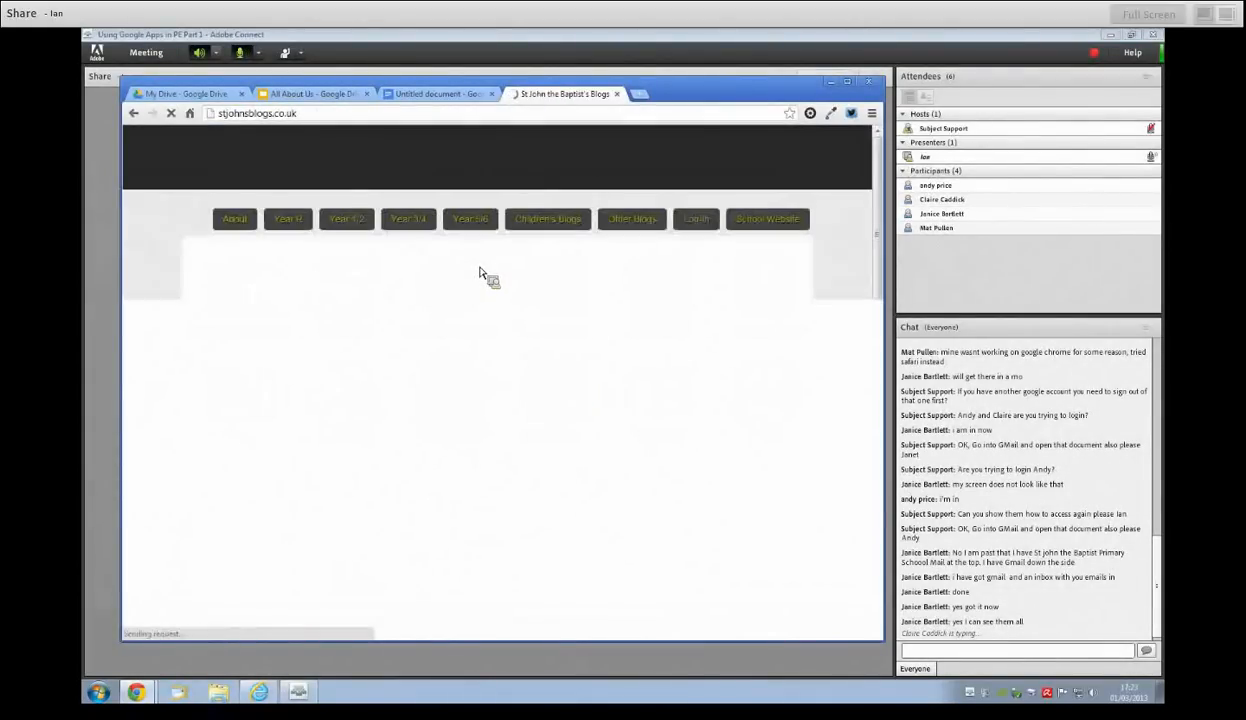
{"action": "mouse_move", "coordinate": [400, 220]}
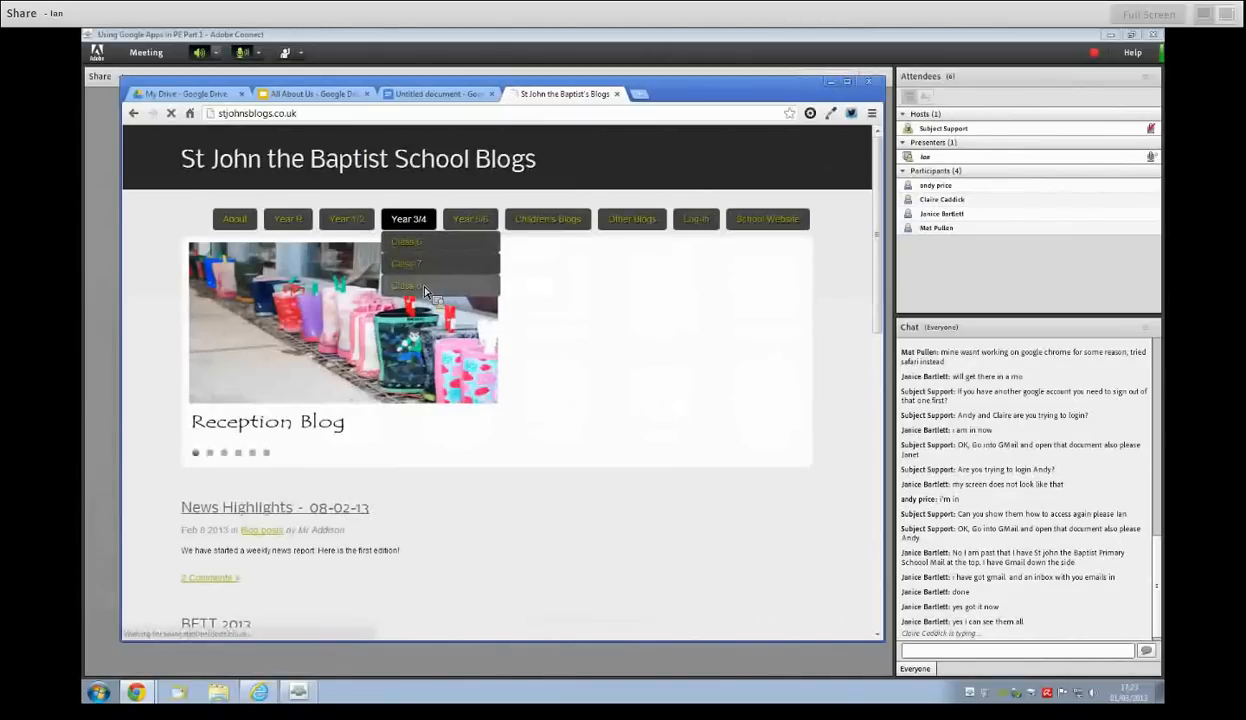
{"action": "left_click", "coordinate": [423, 289]}
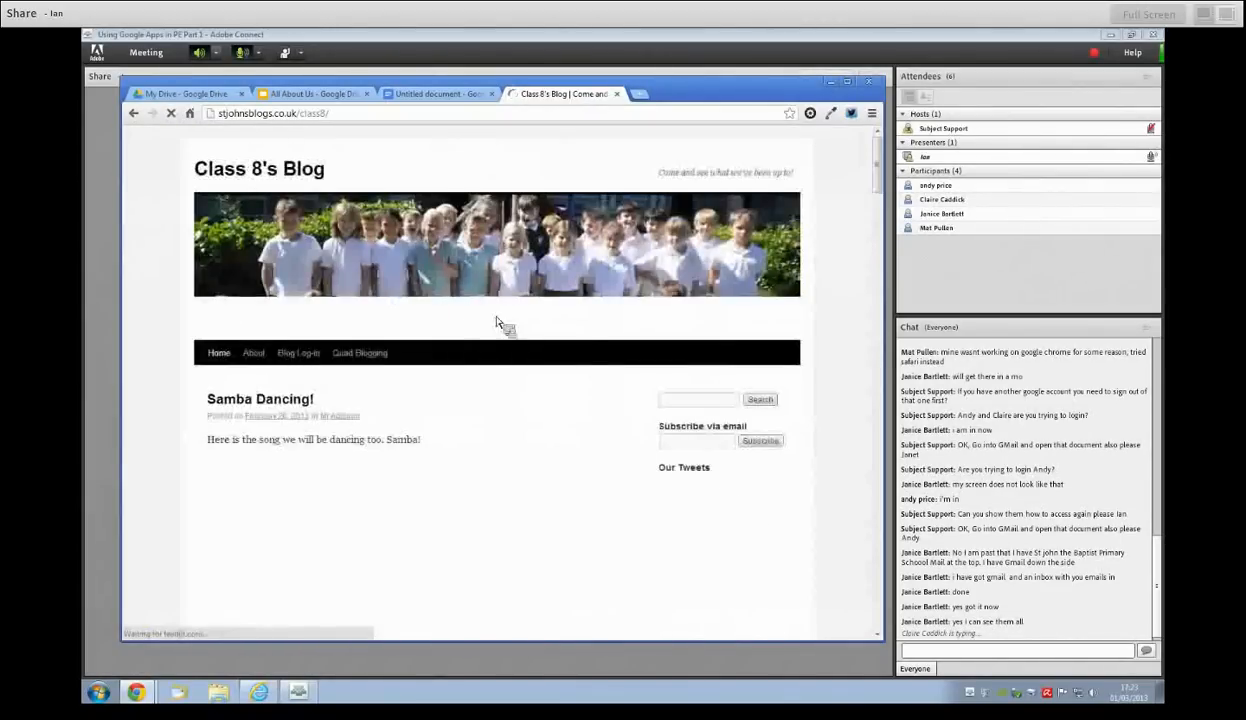
Search the class blog for "forest" and open the post "Where the Forest Meets the Sea"
{"action": "left_click", "coordinate": [682, 406]}
{"action": "type", "text": "forest"}
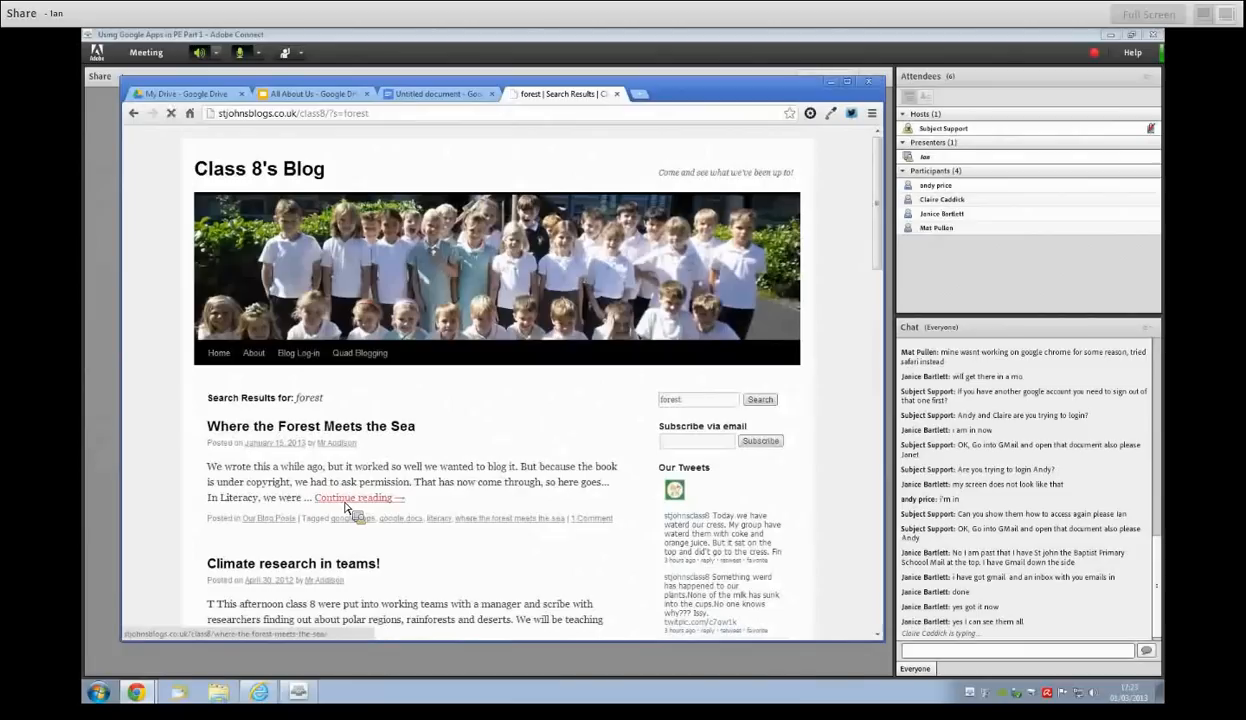
{"action": "left_click", "coordinate": [351, 428]}
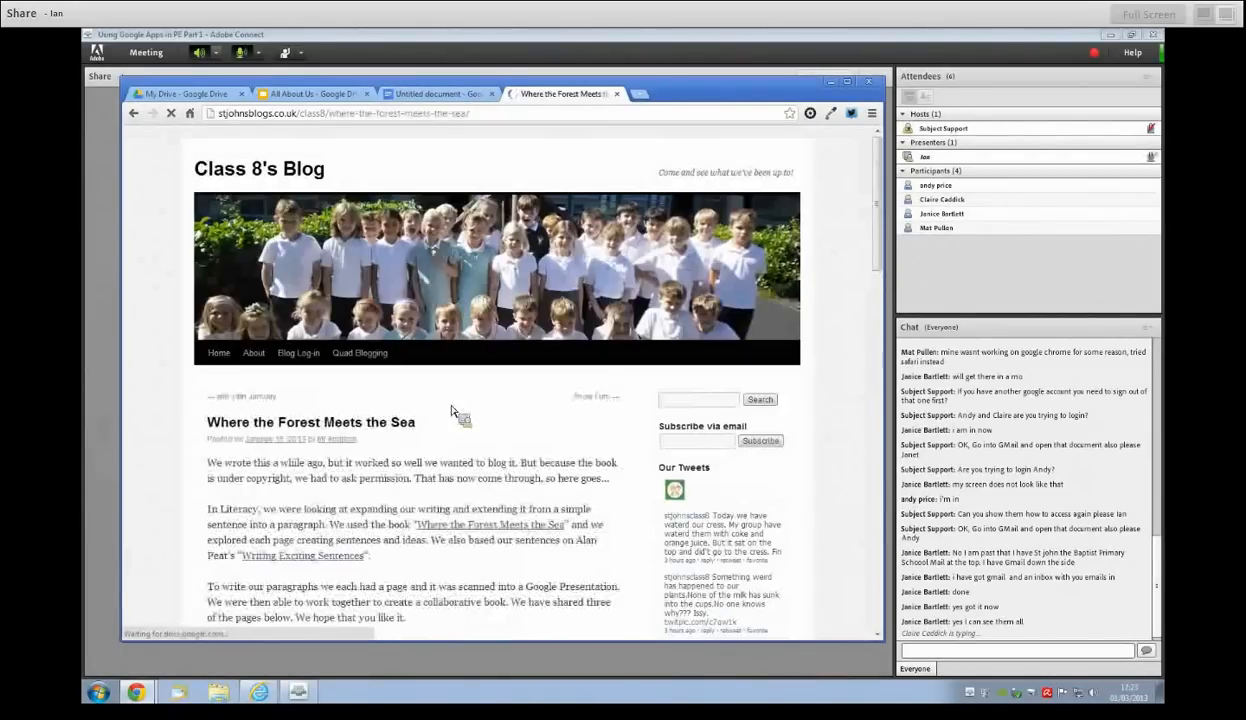
Look through the embedded presentation in the post up to slide 3 and return to its first slide
{"action": "scroll", "coordinate": [612, 431], "scroll_direction": "down", "scroll_amount": 3}
{"action": "scroll", "coordinate": [645, 425], "scroll_direction": "down", "scroll_amount": 1}
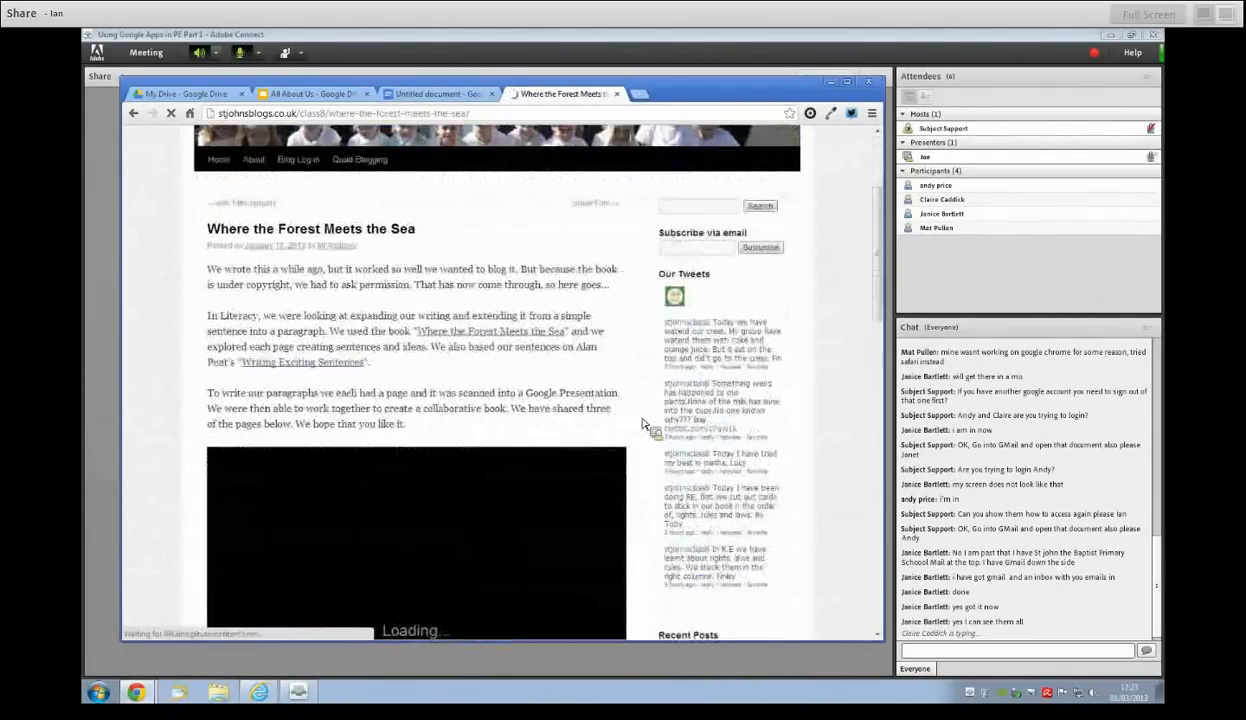
{"action": "scroll", "coordinate": [645, 425], "scroll_direction": "down", "scroll_amount": 2}
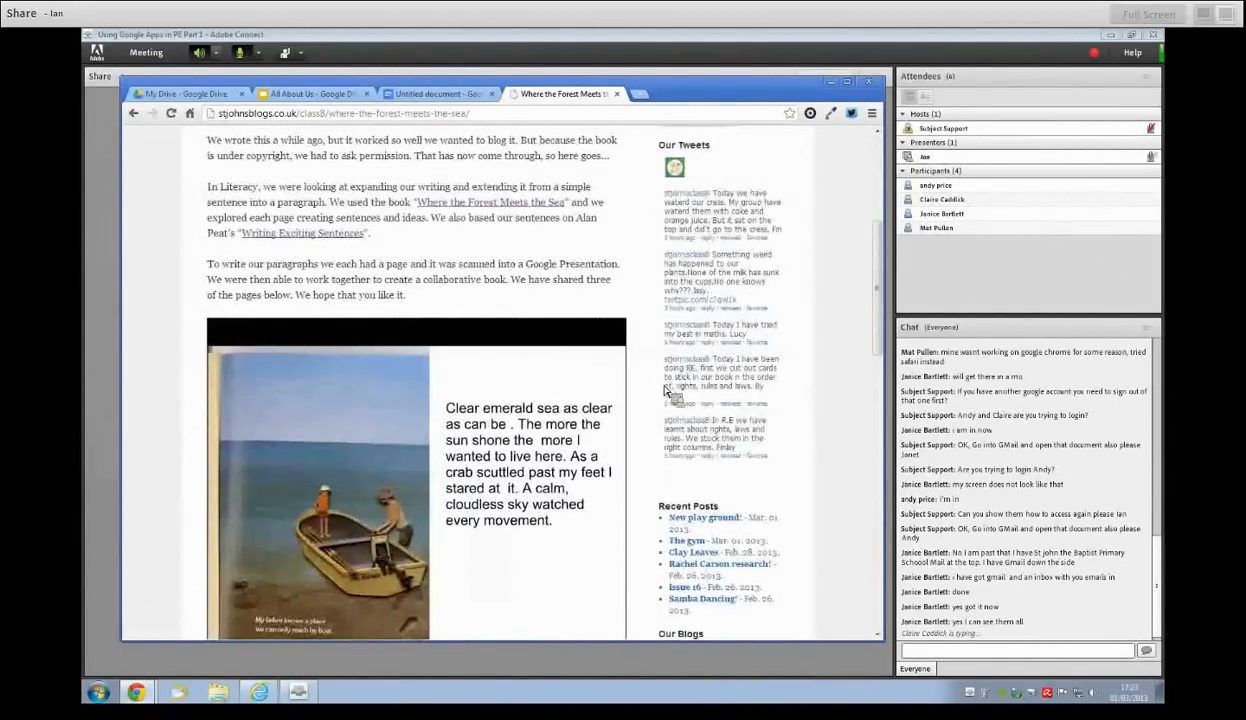
{"action": "scroll", "coordinate": [667, 392], "scroll_direction": "down", "scroll_amount": 3}
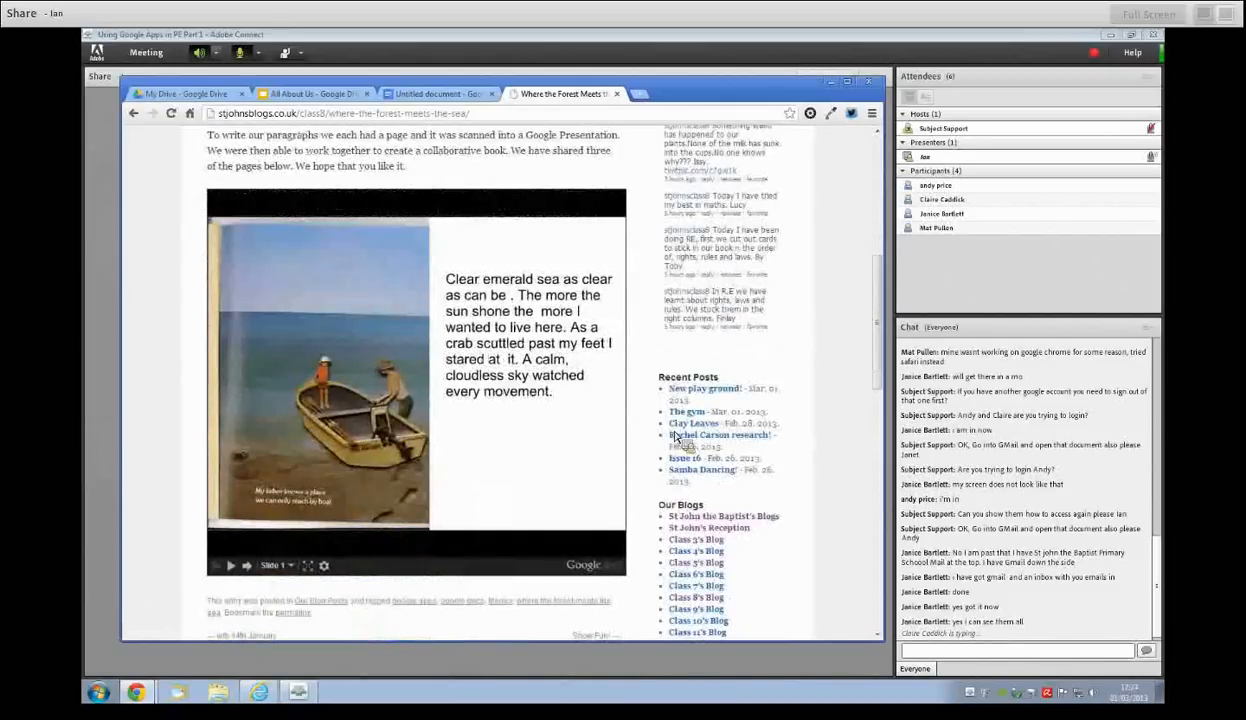
{"action": "left_click", "coordinate": [247, 566]}
{"action": "left_click", "coordinate": [247, 566]}
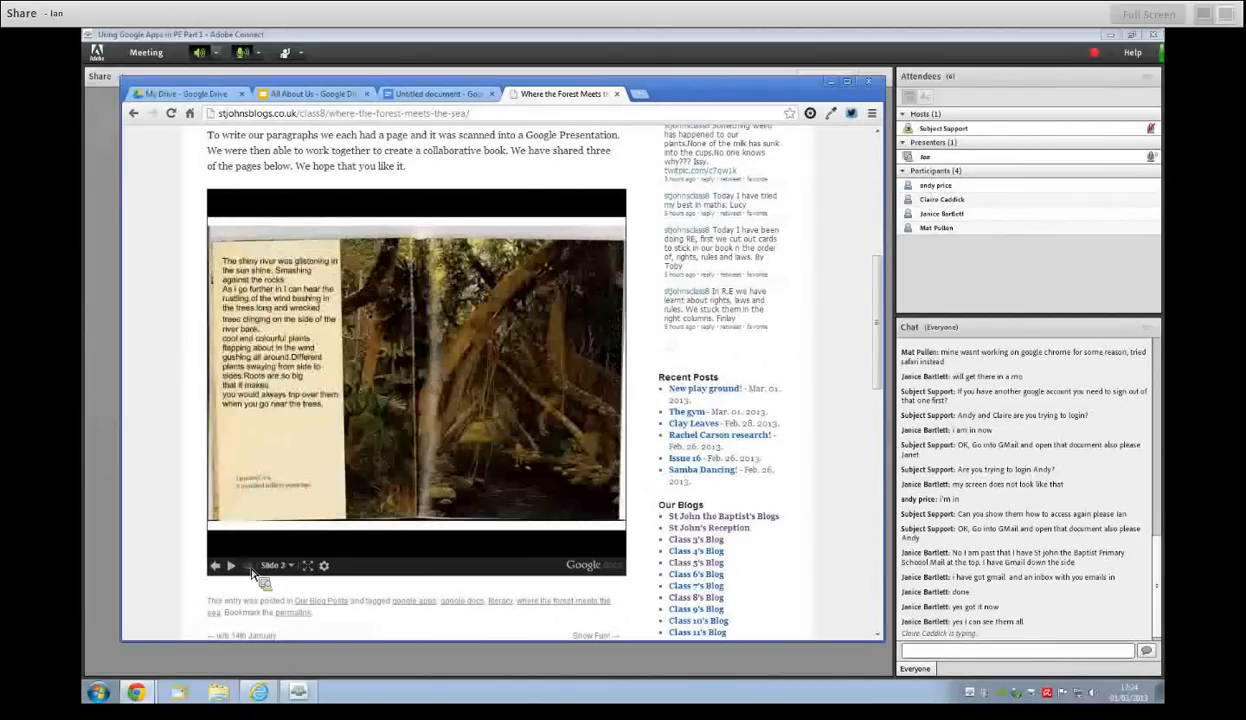
{"action": "left_click", "coordinate": [216, 566]}
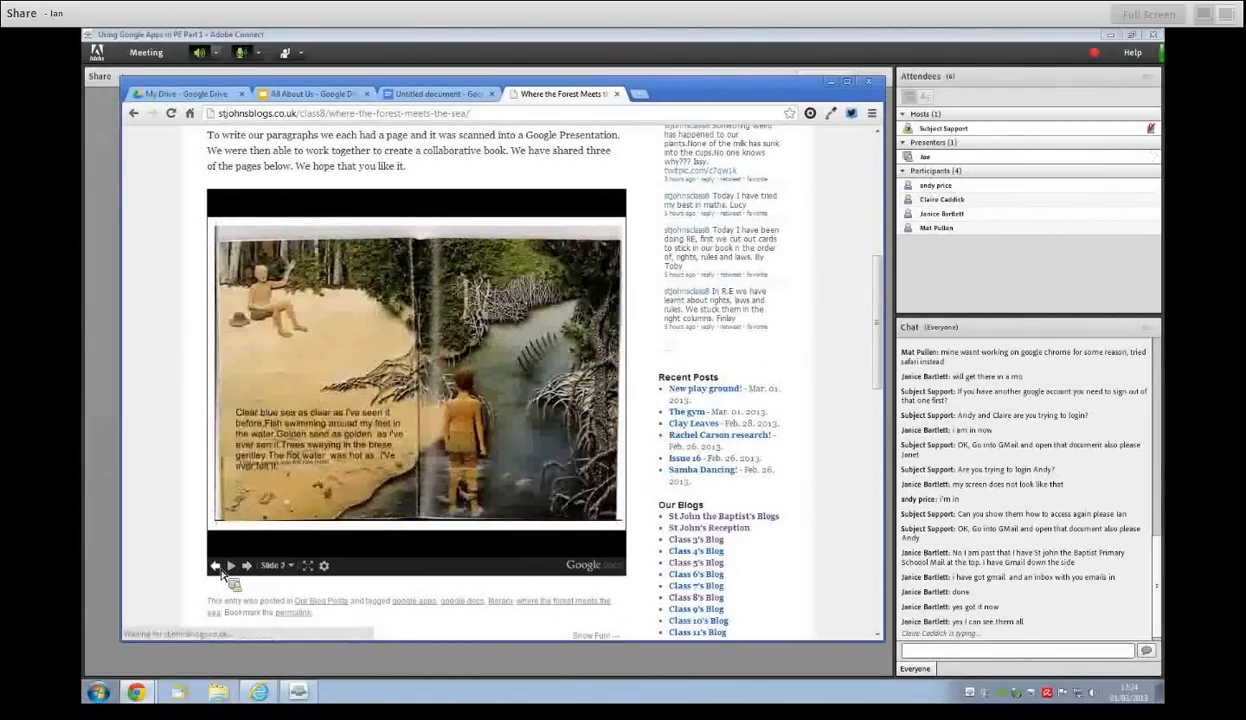
{"action": "left_click", "coordinate": [216, 566]}
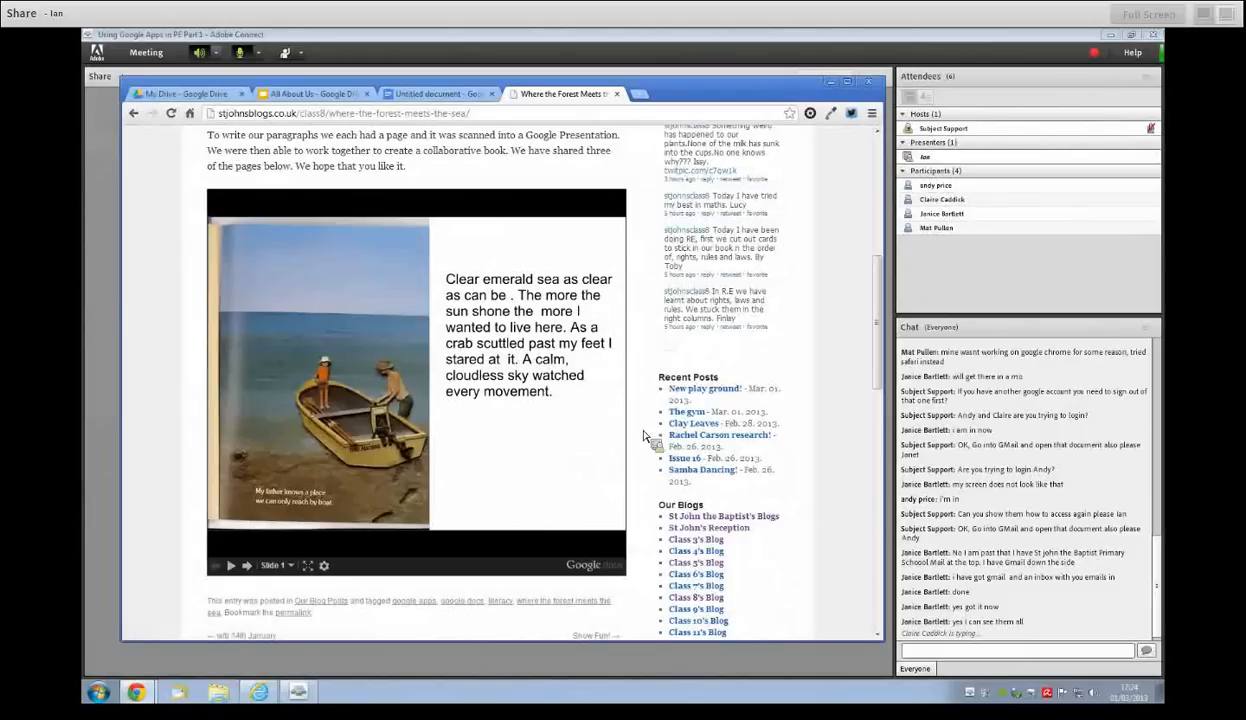
{"action": "scroll", "coordinate": [647, 433], "scroll_direction": "up", "scroll_amount": 5}
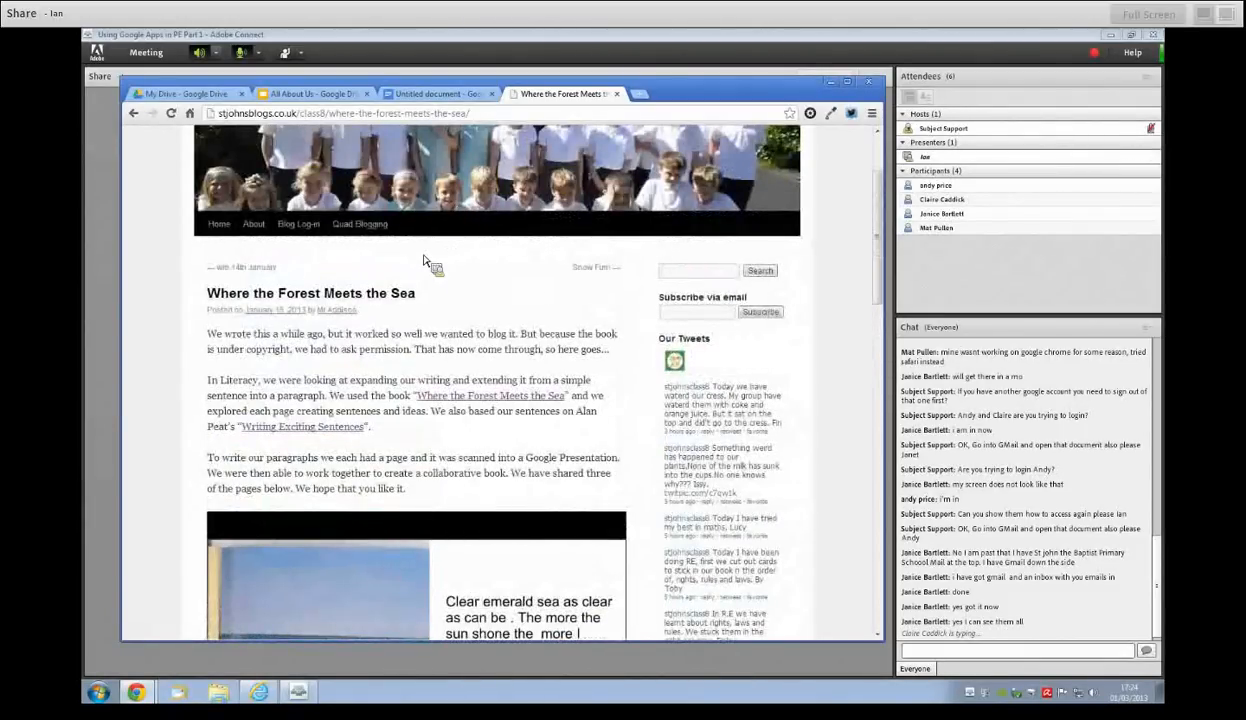
Return to the All About Us presentation and search Google for images of "portsmouth fc" to insert
{"action": "left_click", "coordinate": [313, 94]}
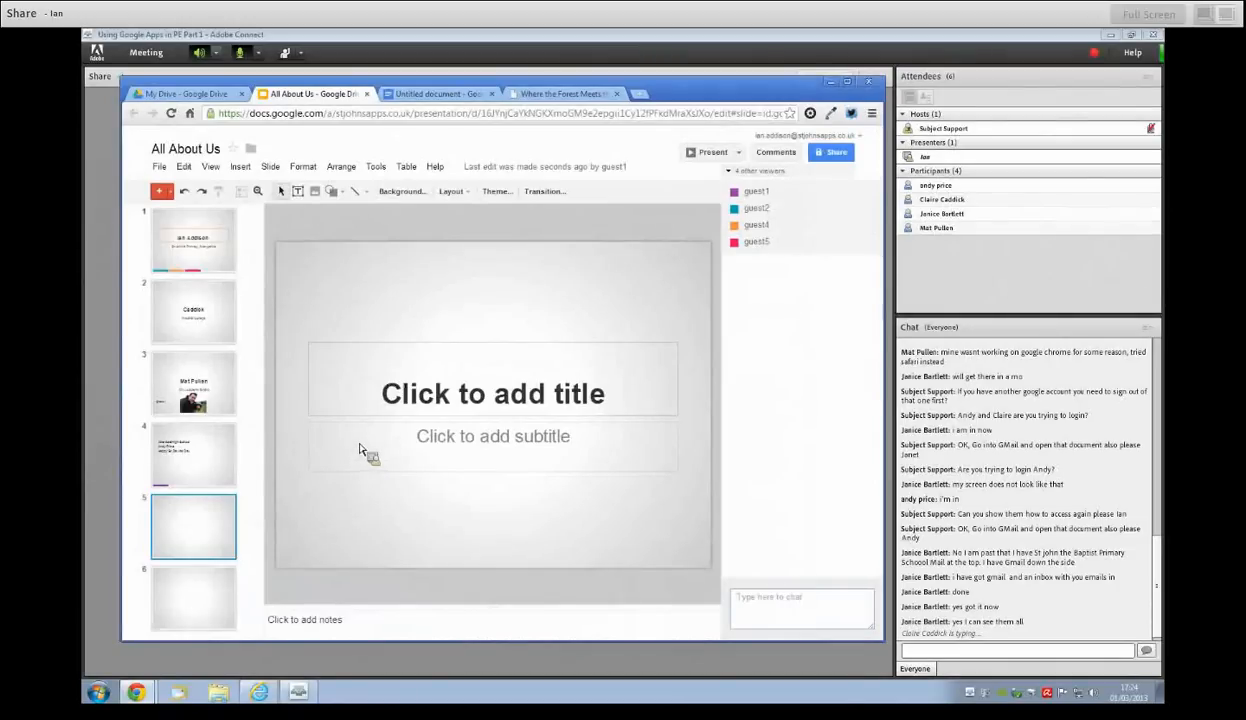
{"action": "left_click", "coordinate": [160, 167]}
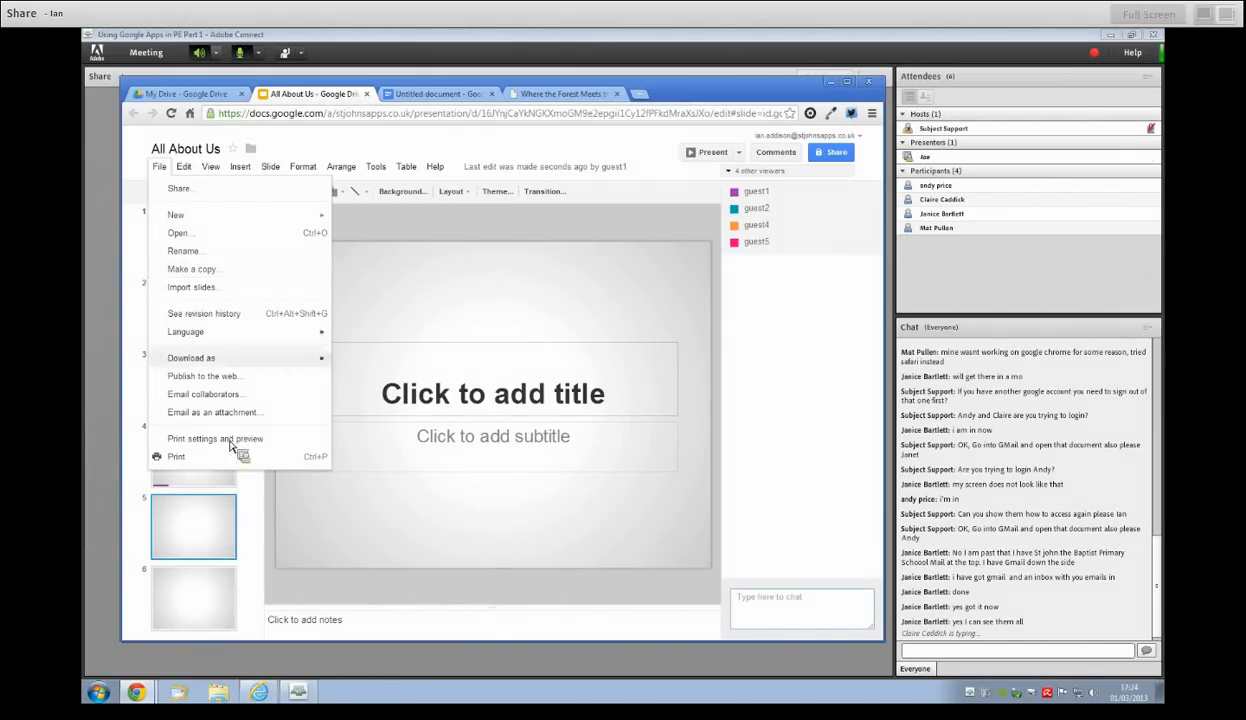
{"action": "mouse_move", "coordinate": [187, 172]}
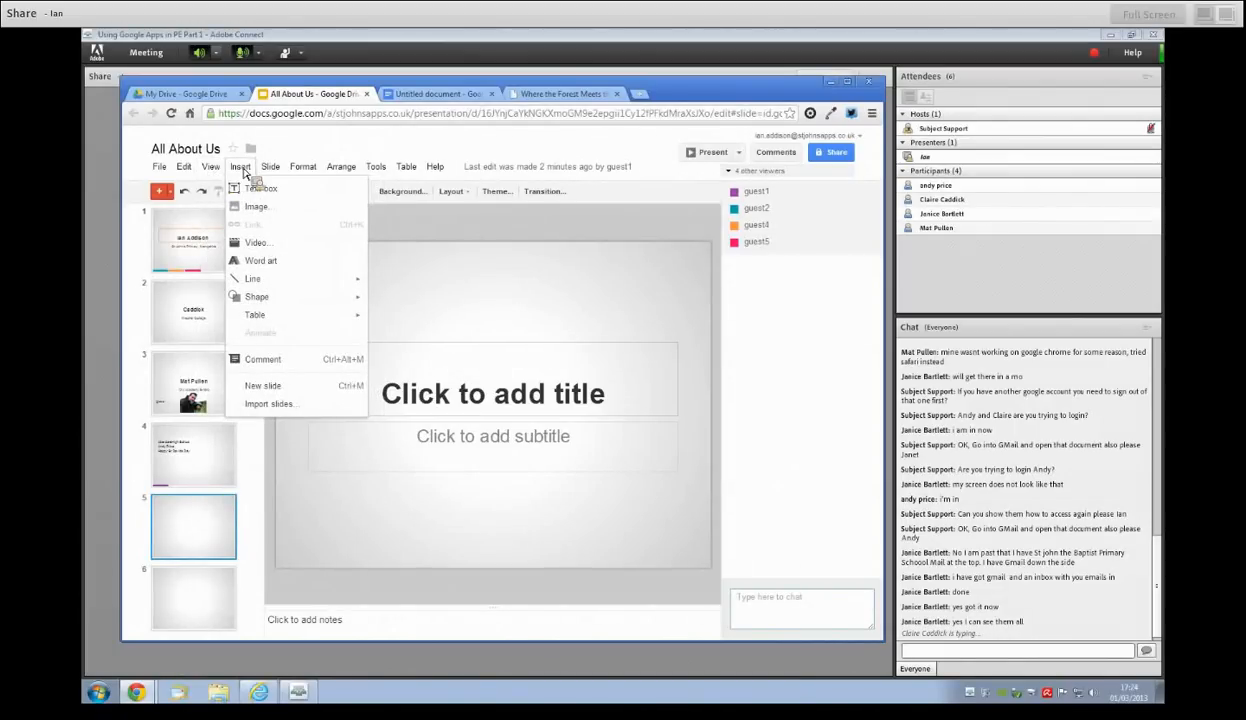
{"action": "left_click", "coordinate": [272, 212]}
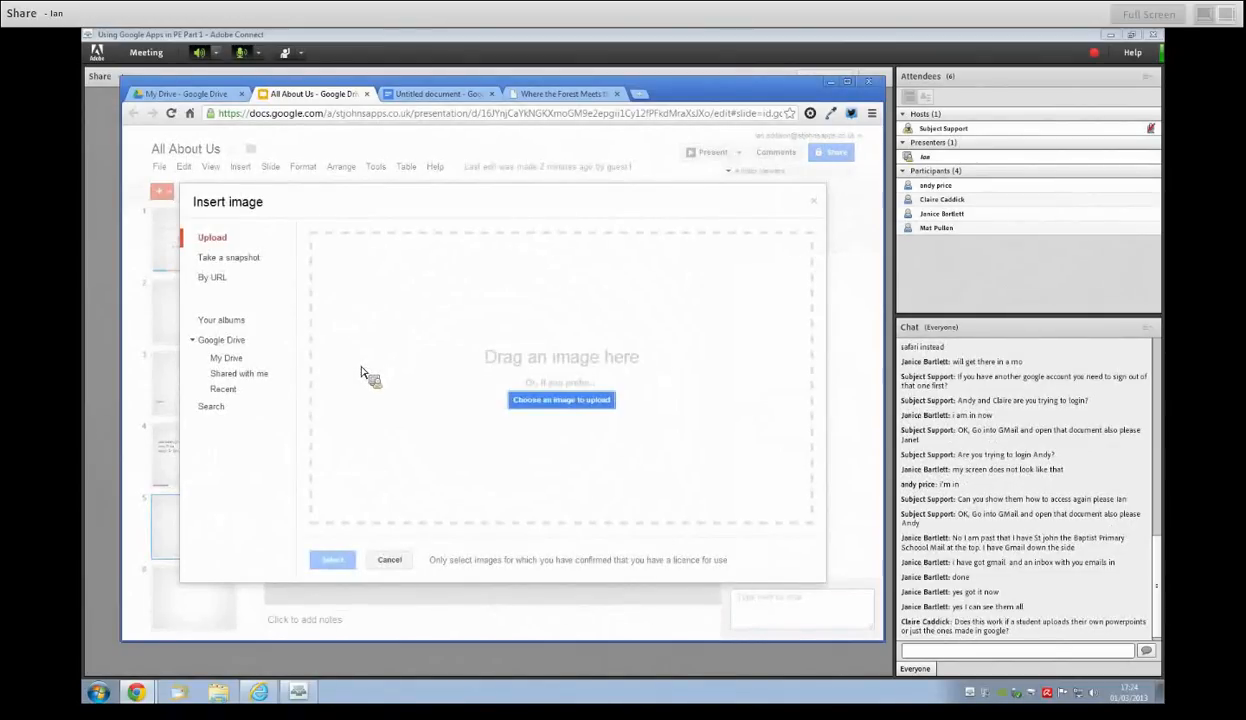
{"action": "left_click", "coordinate": [233, 405]}
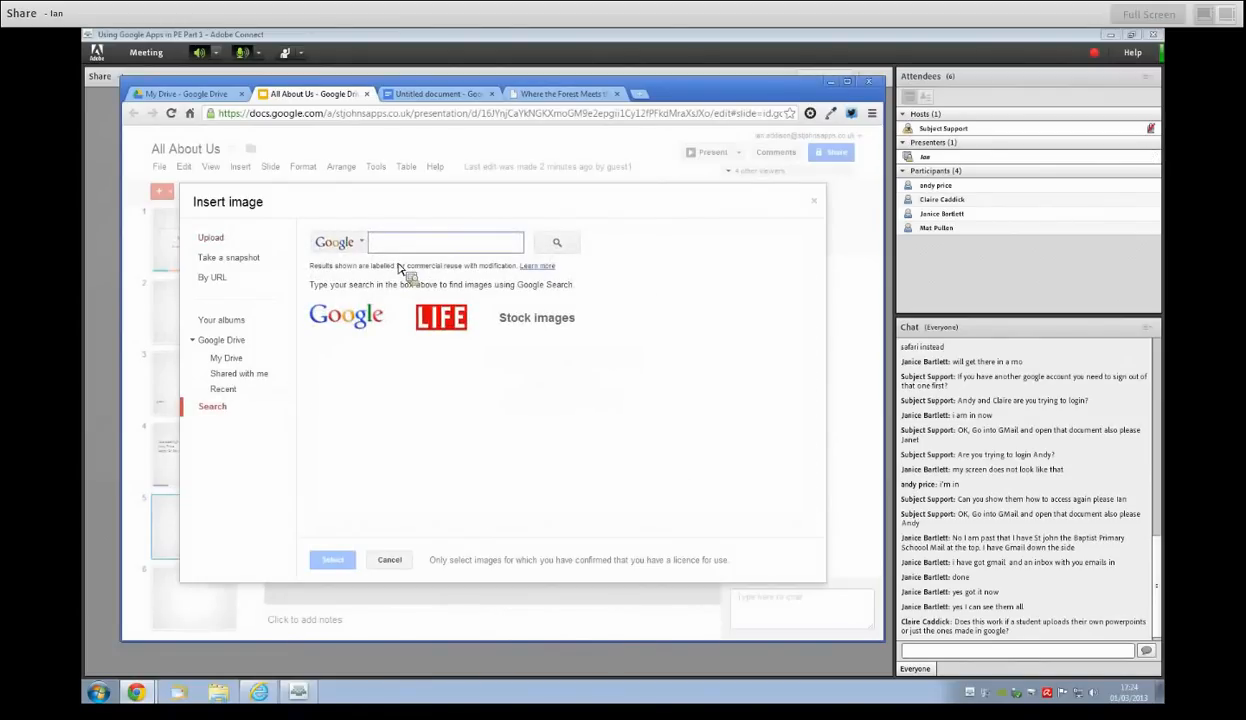
{"action": "type", "text": "po"}
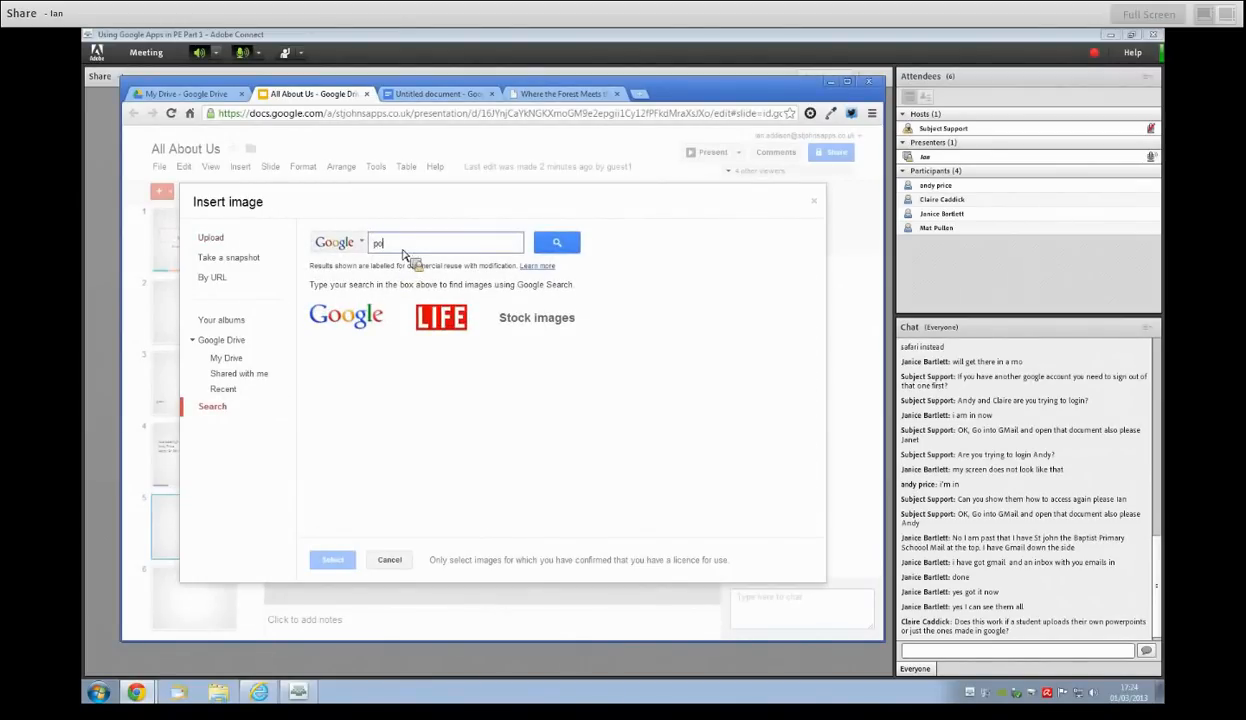
{"action": "type", "text": "rtsmouth fc"}
{"action": "key", "text": "Return"}
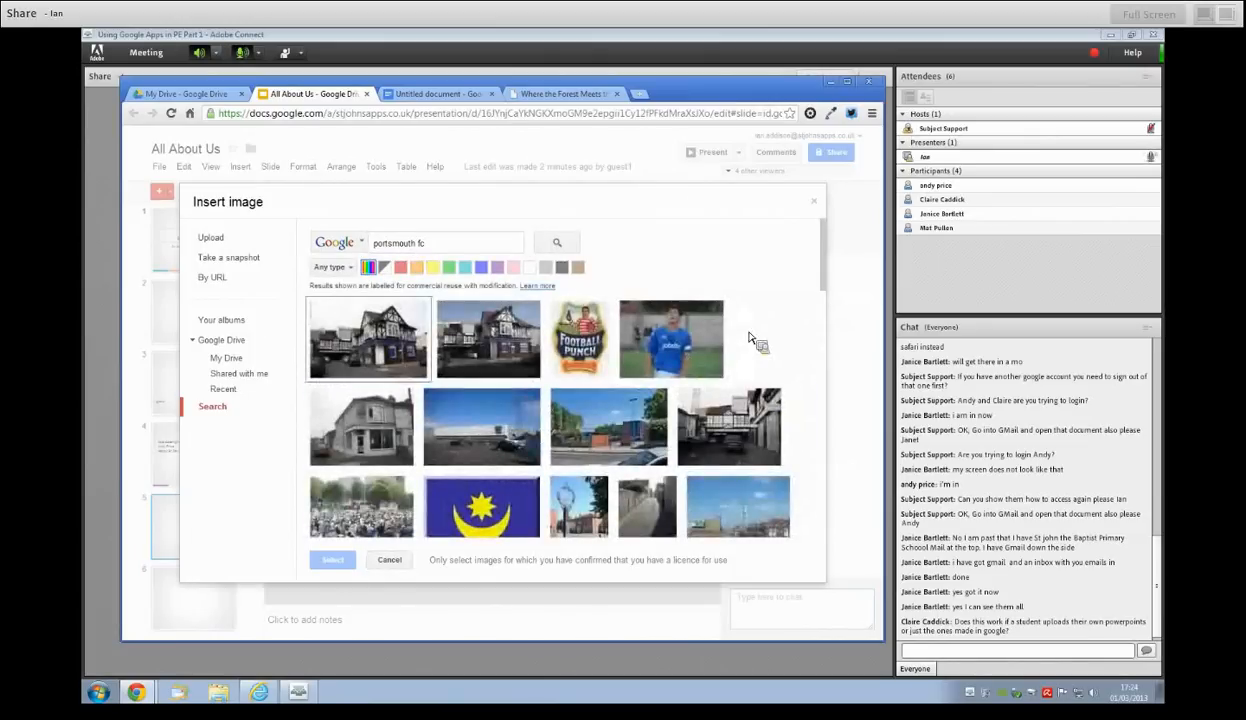
{"action": "left_click_drag", "start_coordinate": [819, 275], "coordinate": [825, 245]}
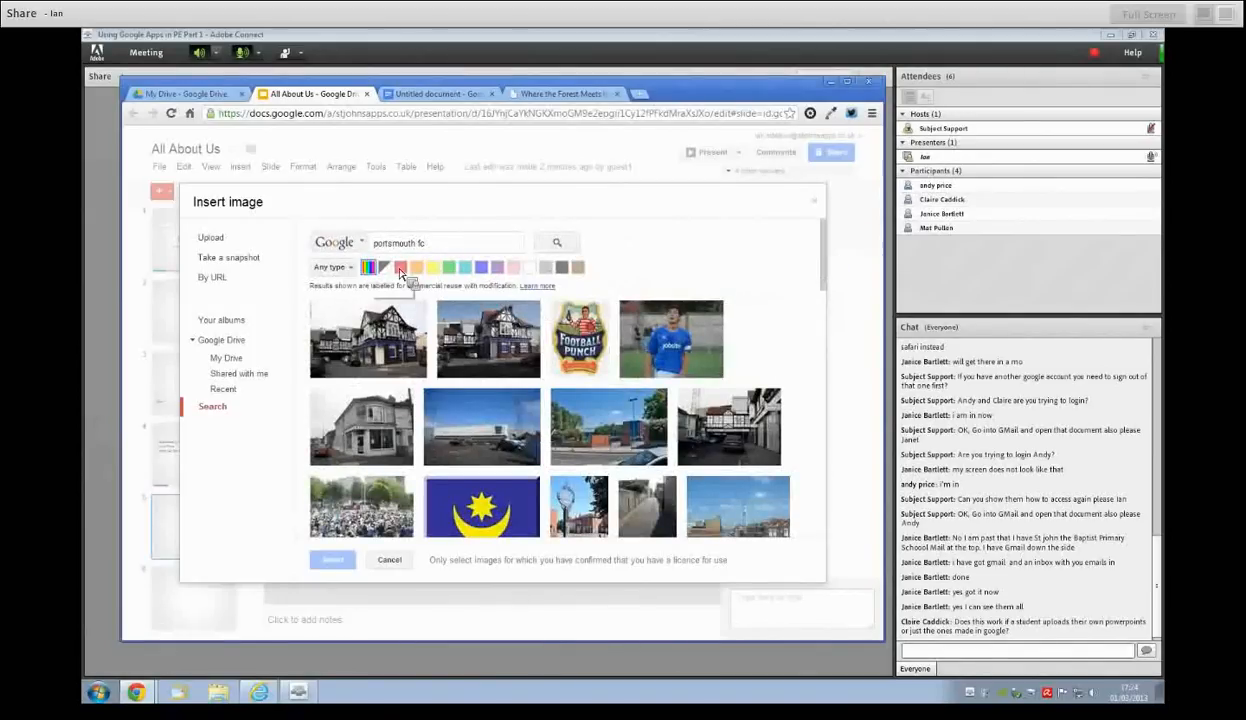
Change the image search to "portsmouth football club" and insert the first result on slide 5
{"action": "left_click", "coordinate": [432, 246]}
{"action": "key", "text": "BackSpace"}
{"action": "key", "text": "BackSpace"}
{"action": "key", "text": "BackSpace"}
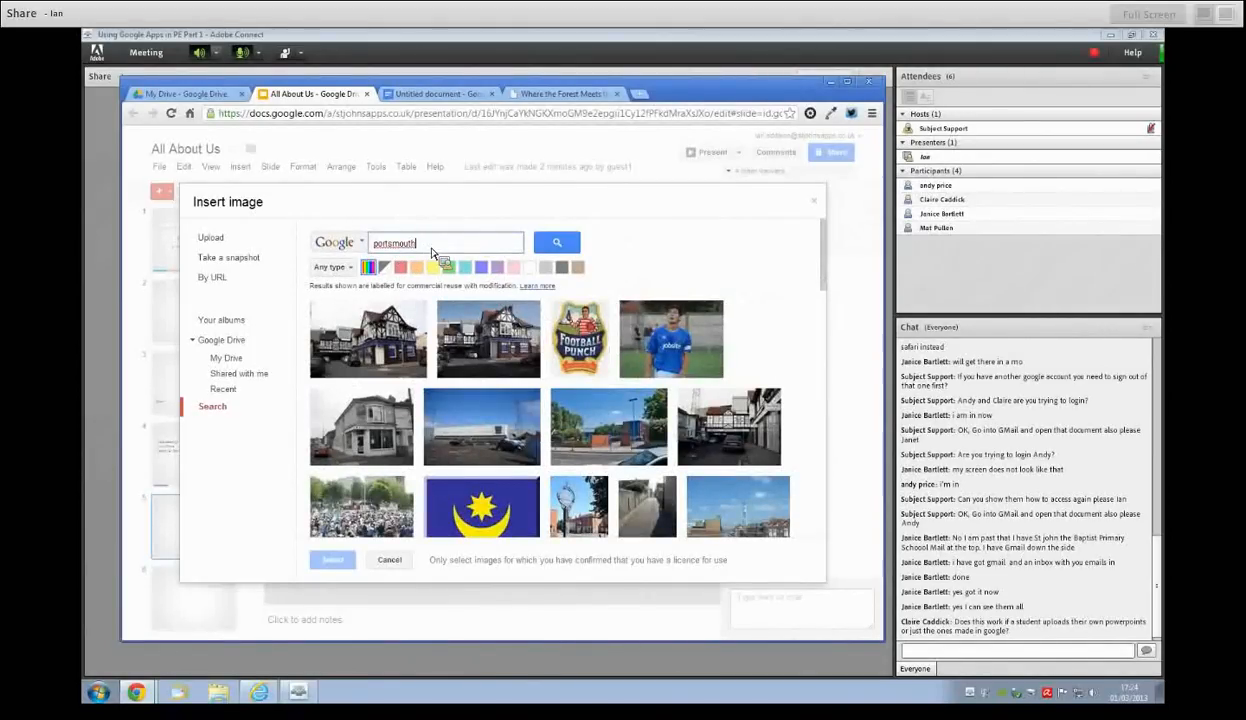
{"action": "double_click", "coordinate": [432, 249]}
{"action": "left_click", "coordinate": [432, 249]}
{"action": "key", "text": "Return"}
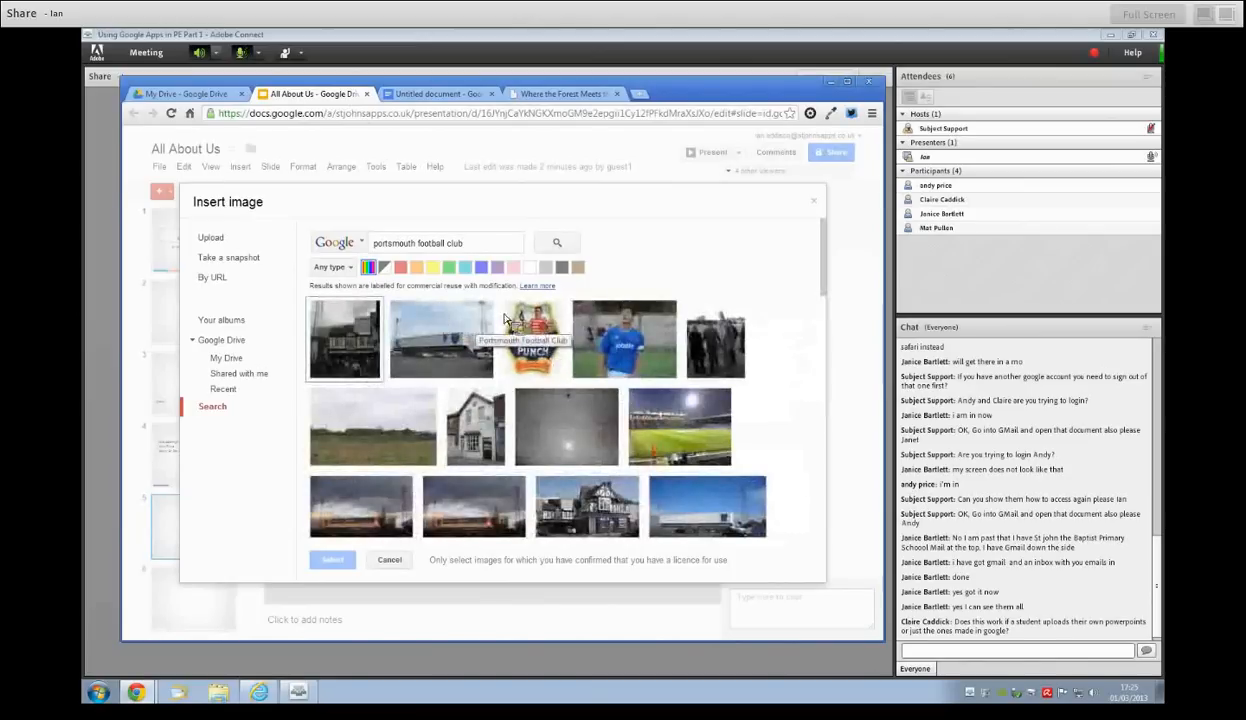
{"action": "left_click", "coordinate": [366, 343]}
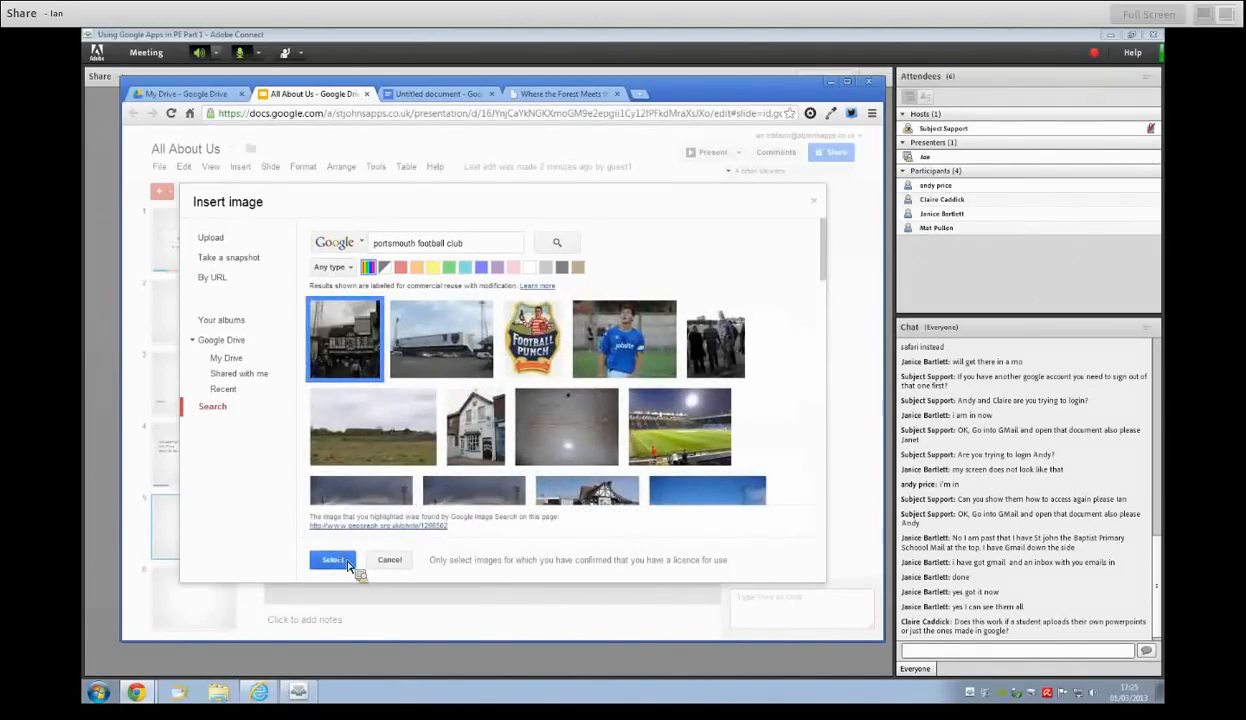
{"action": "left_click", "coordinate": [347, 563]}
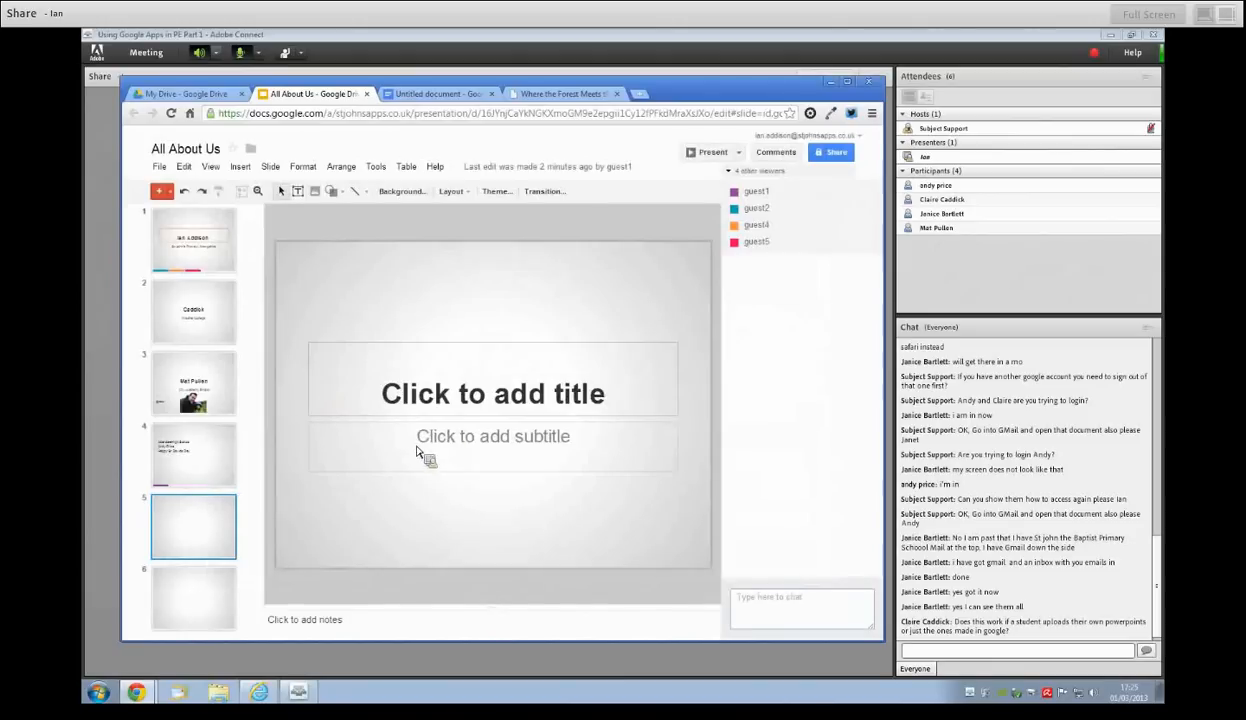
Transfer the inserted photo from slide 5 to slide 1 and position it in the slide's lower-left corner, below the subtitle
{"action": "left_click_drag", "start_coordinate": [623, 261], "coordinate": [374, 360]}
{"action": "key", "text": "Delete"}
{"action": "left_click", "coordinate": [329, 357]}
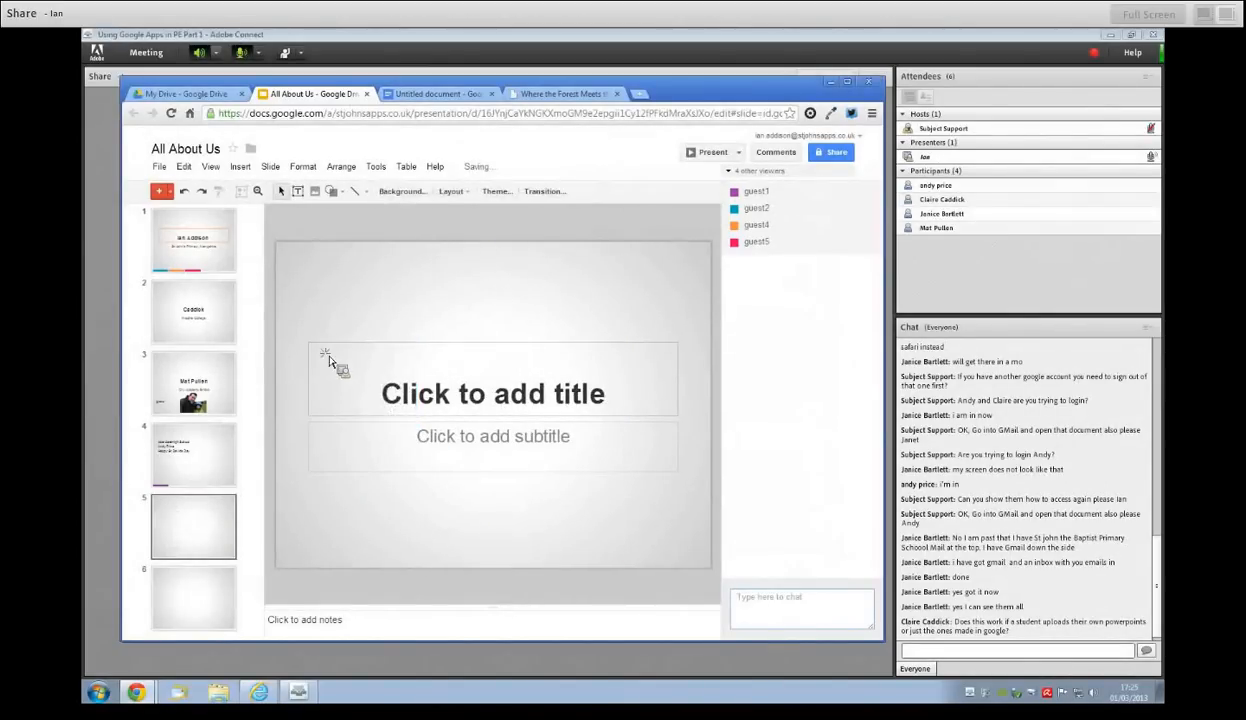
{"action": "left_click", "coordinate": [200, 233]}
{"action": "key", "text": "ctrl+v"}
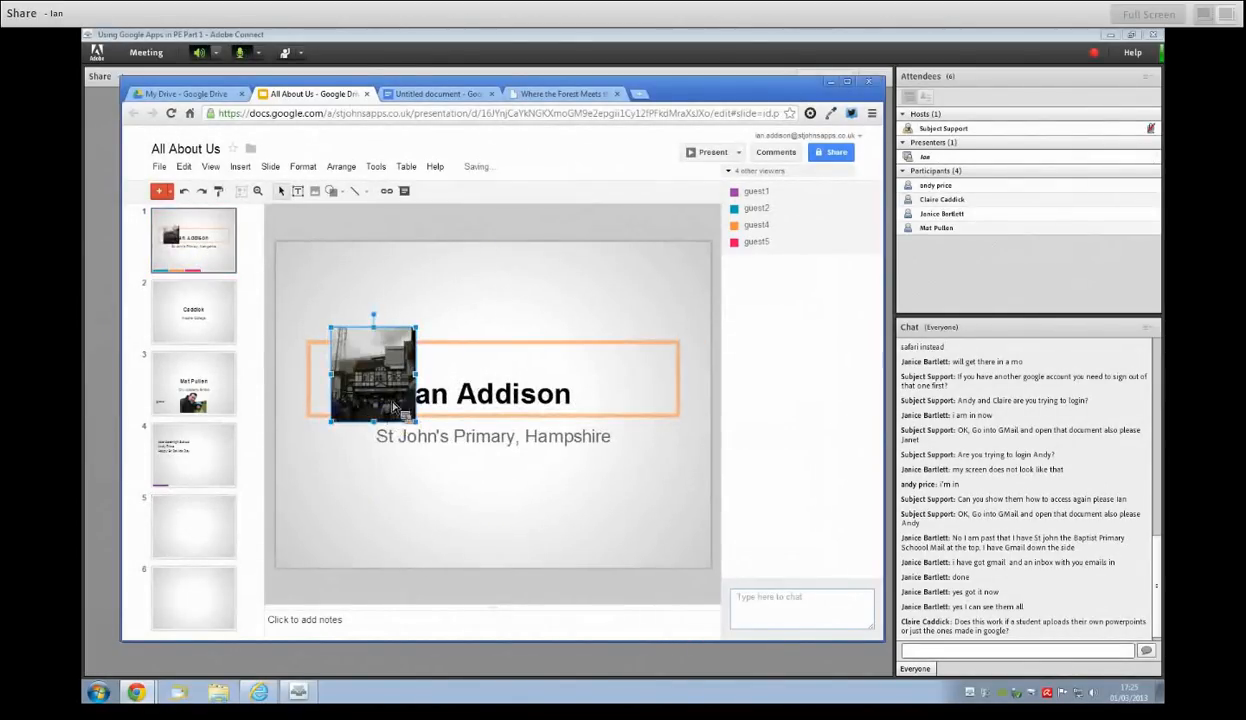
{"action": "left_click_drag", "start_coordinate": [365, 543], "coordinate": [363, 542]}
{"action": "left_click", "coordinate": [475, 526]}
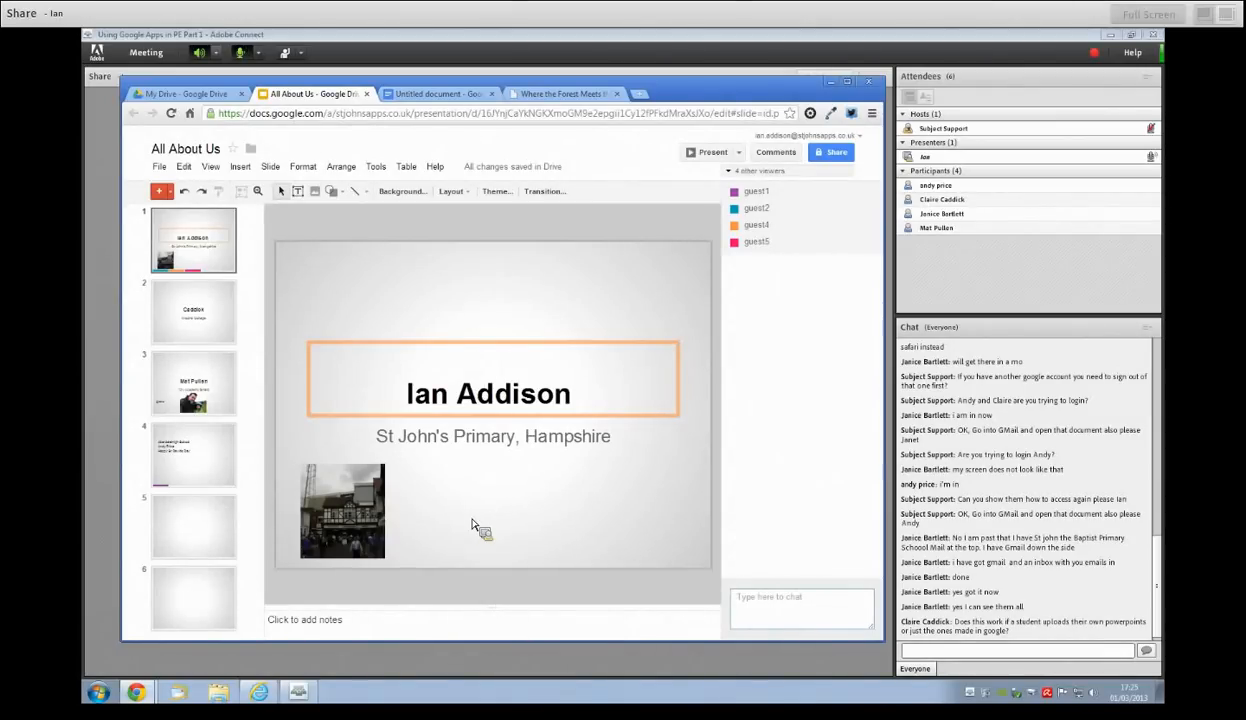
Open the chooser for uploading existing files to My Drive, and close it without selecting a file
{"action": "left_click", "coordinate": [220, 96]}
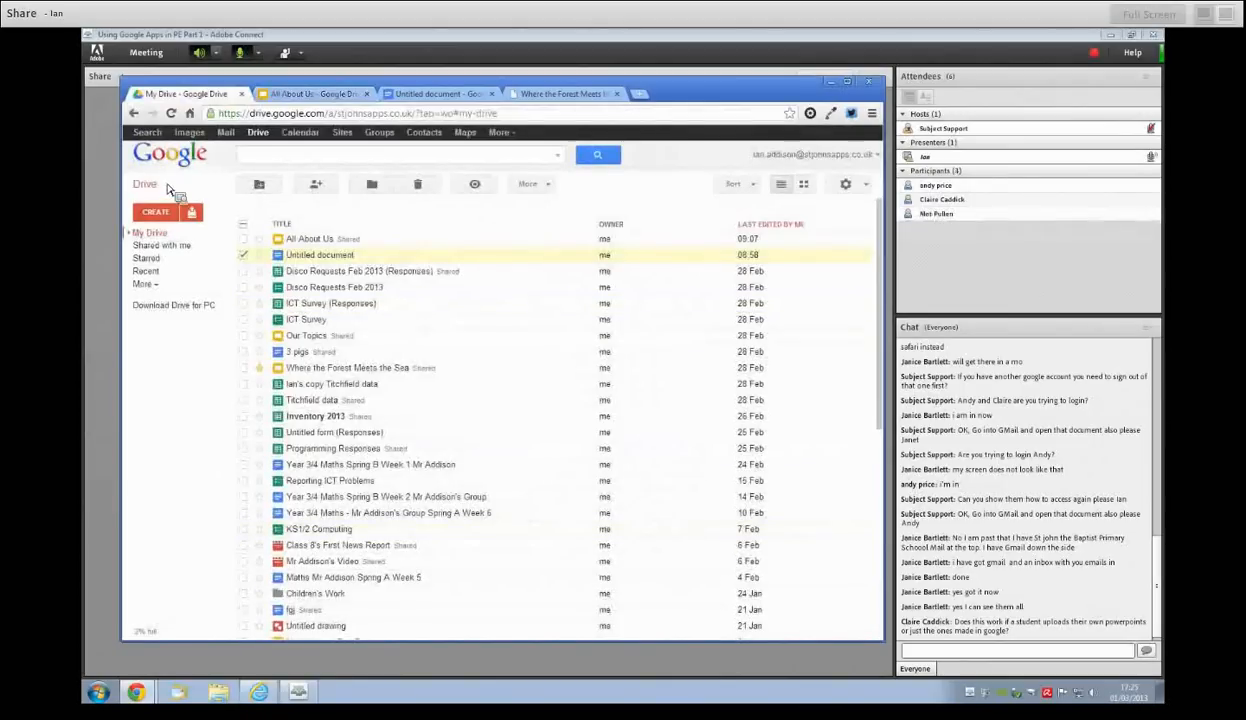
{"action": "left_click", "coordinate": [193, 213]}
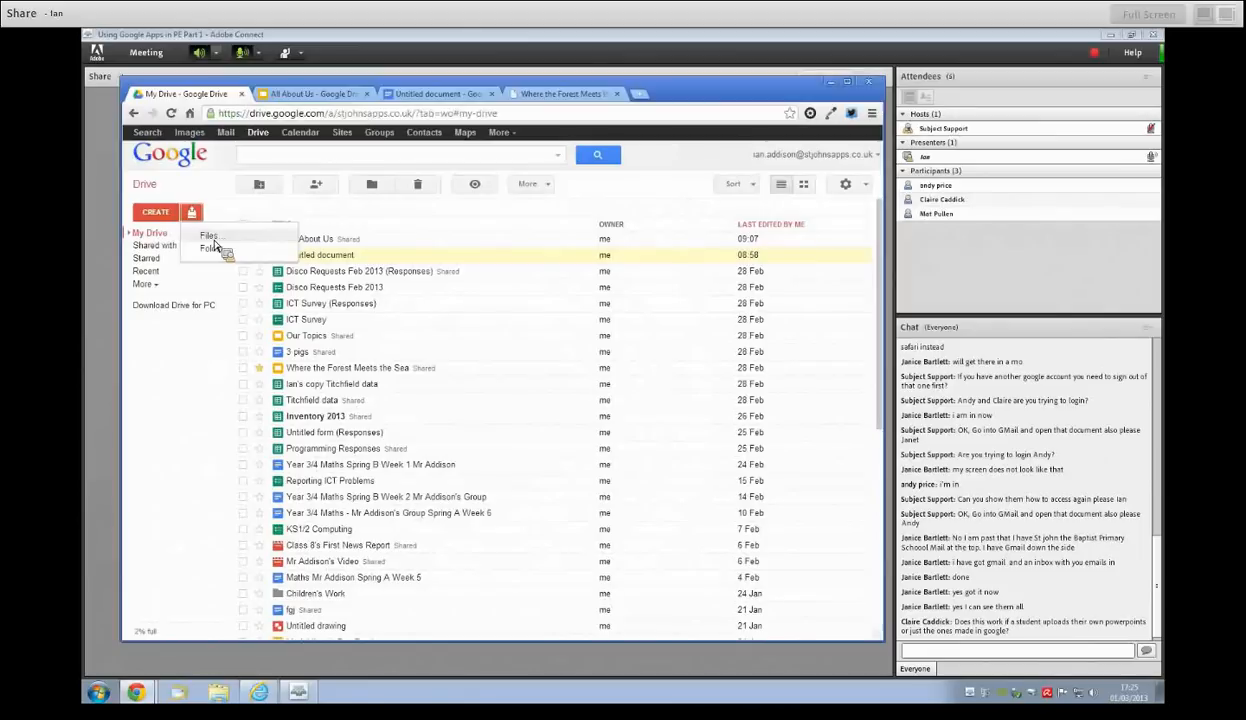
{"action": "left_click", "coordinate": [211, 238]}
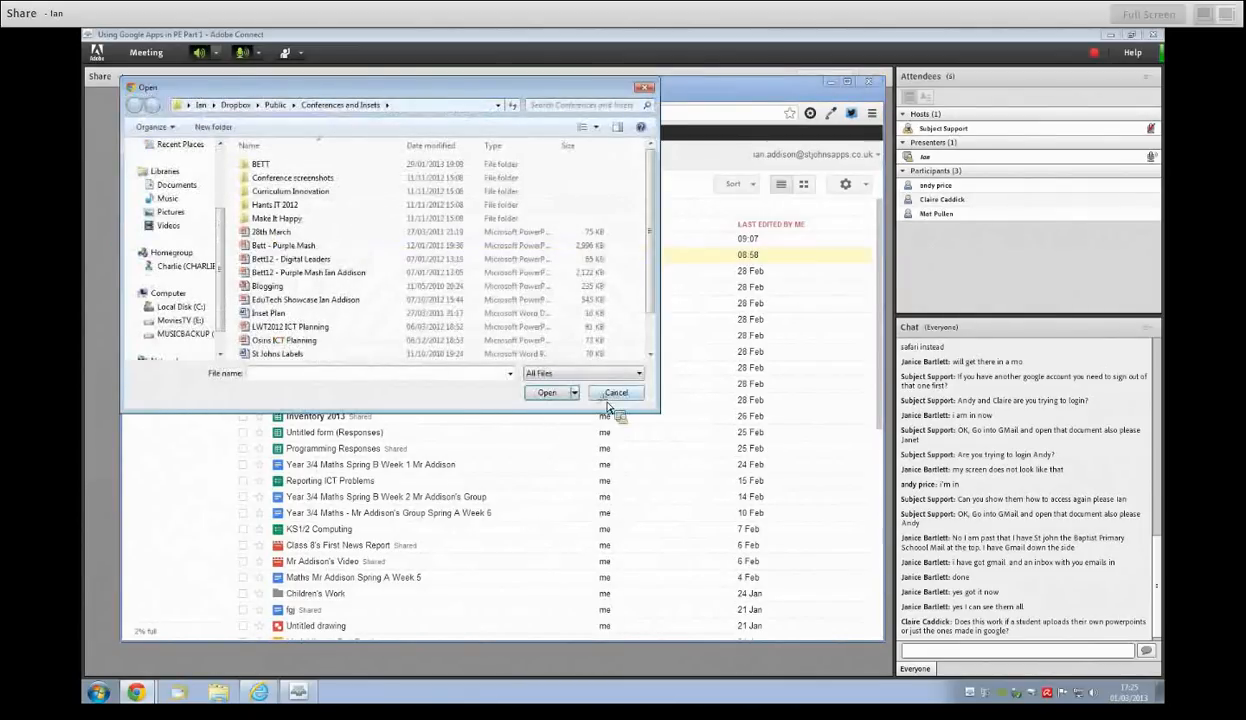
{"action": "left_click", "coordinate": [612, 395]}
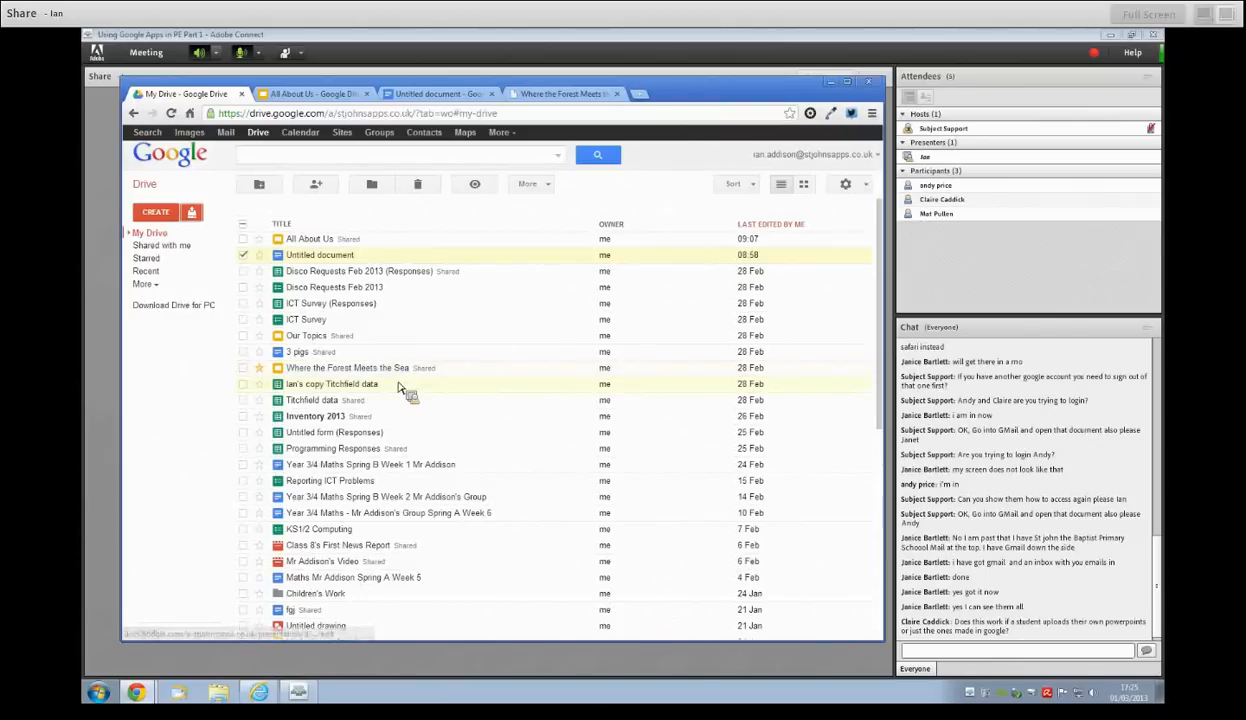
Return to the All About Us presentation and open slide 3
{"action": "left_click", "coordinate": [318, 94]}
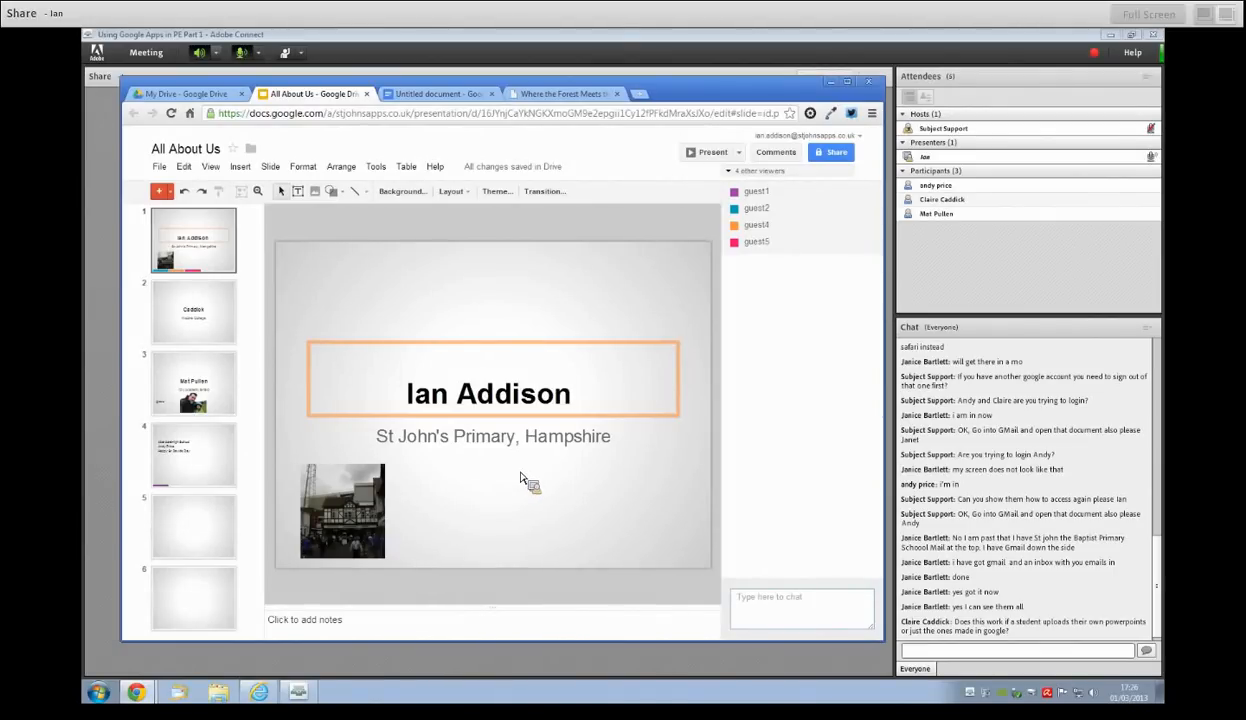
{"action": "left_click", "coordinate": [249, 169]}
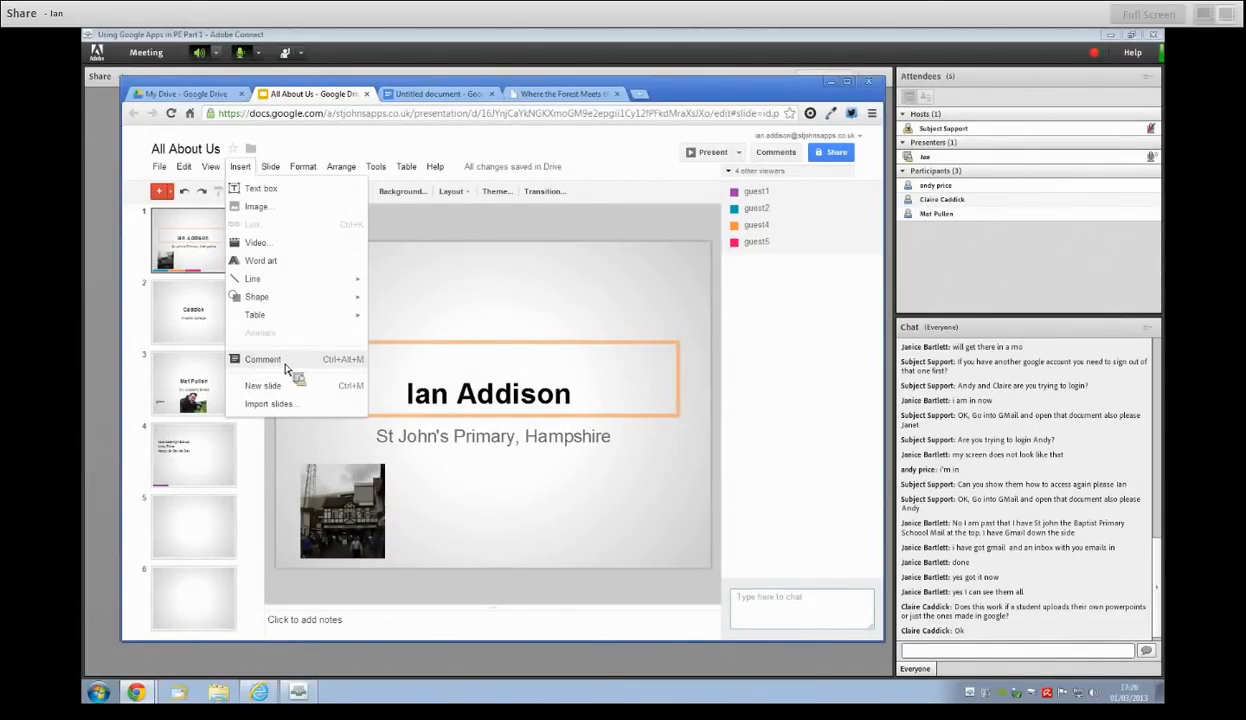
{"action": "left_click", "coordinate": [223, 365]}
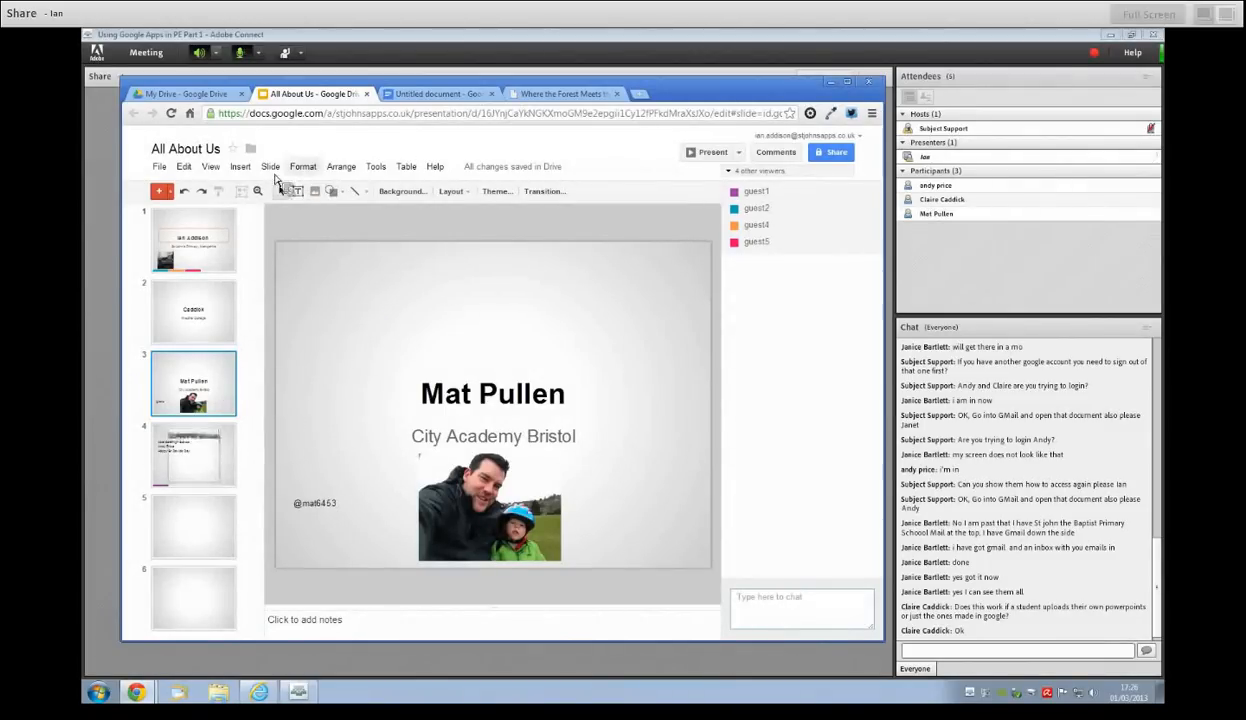
{"action": "left_click", "coordinate": [240, 166]}
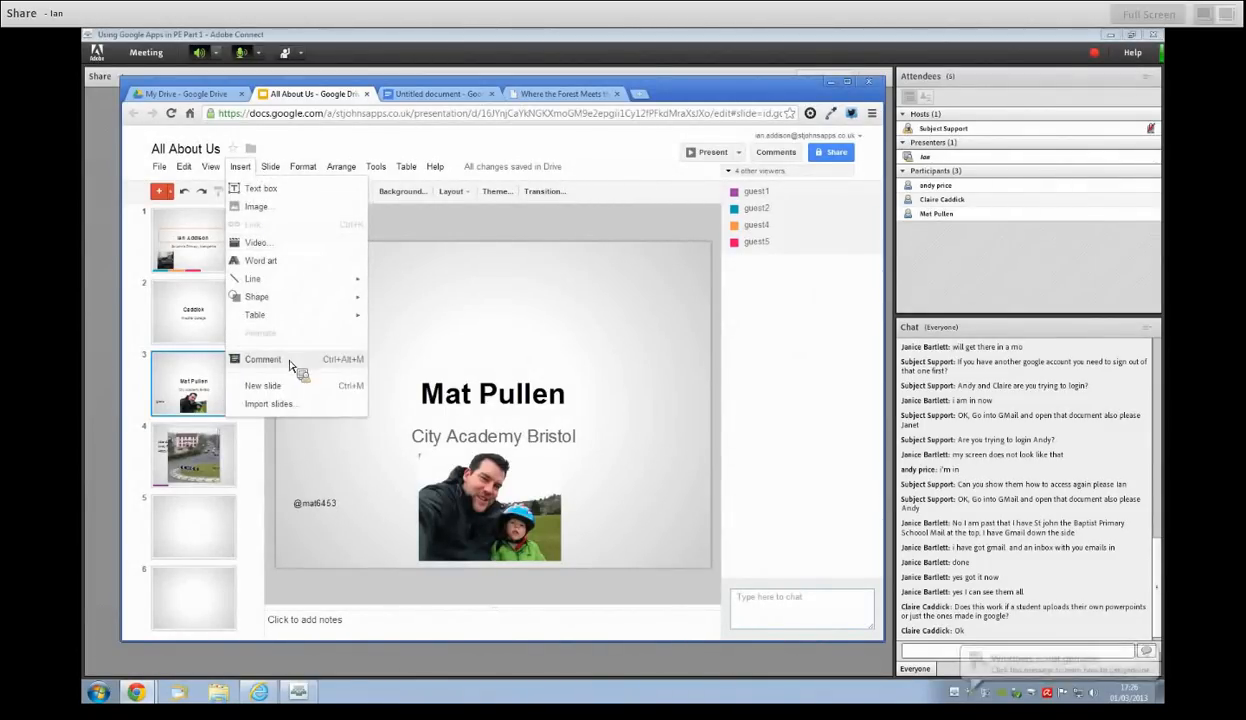
{"action": "left_click", "coordinate": [289, 364]}
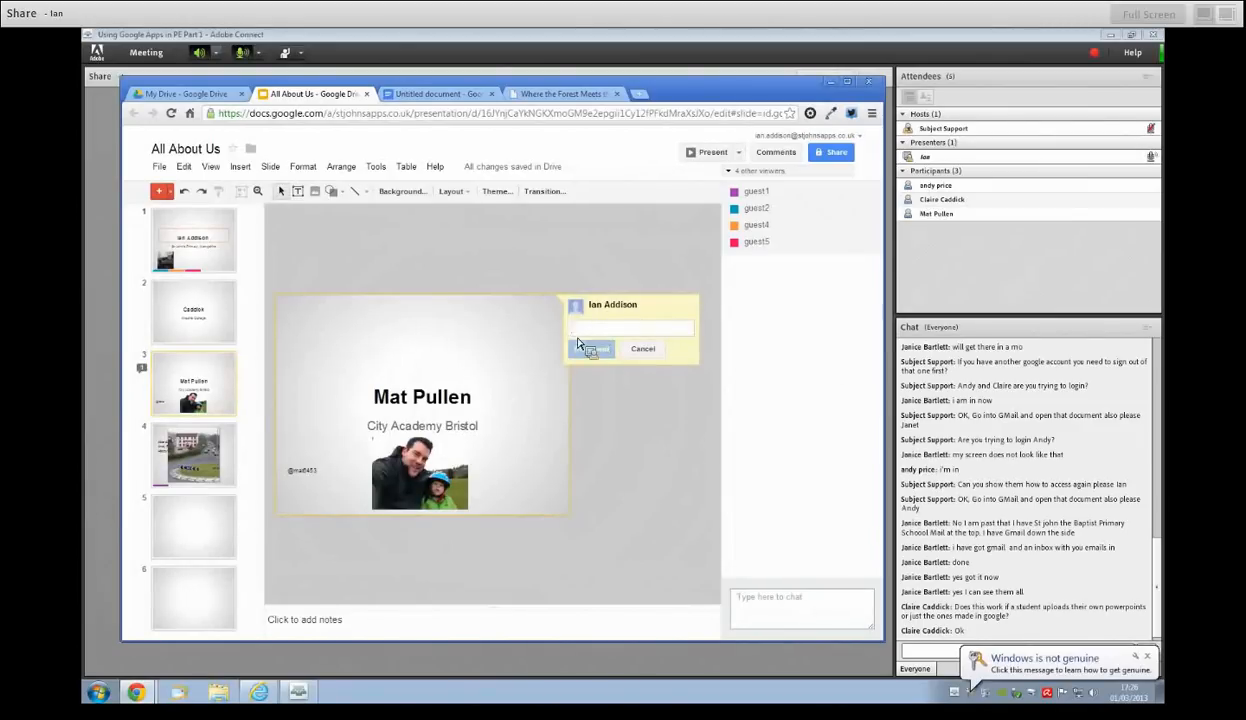
{"action": "left_click", "coordinate": [1147, 656]}
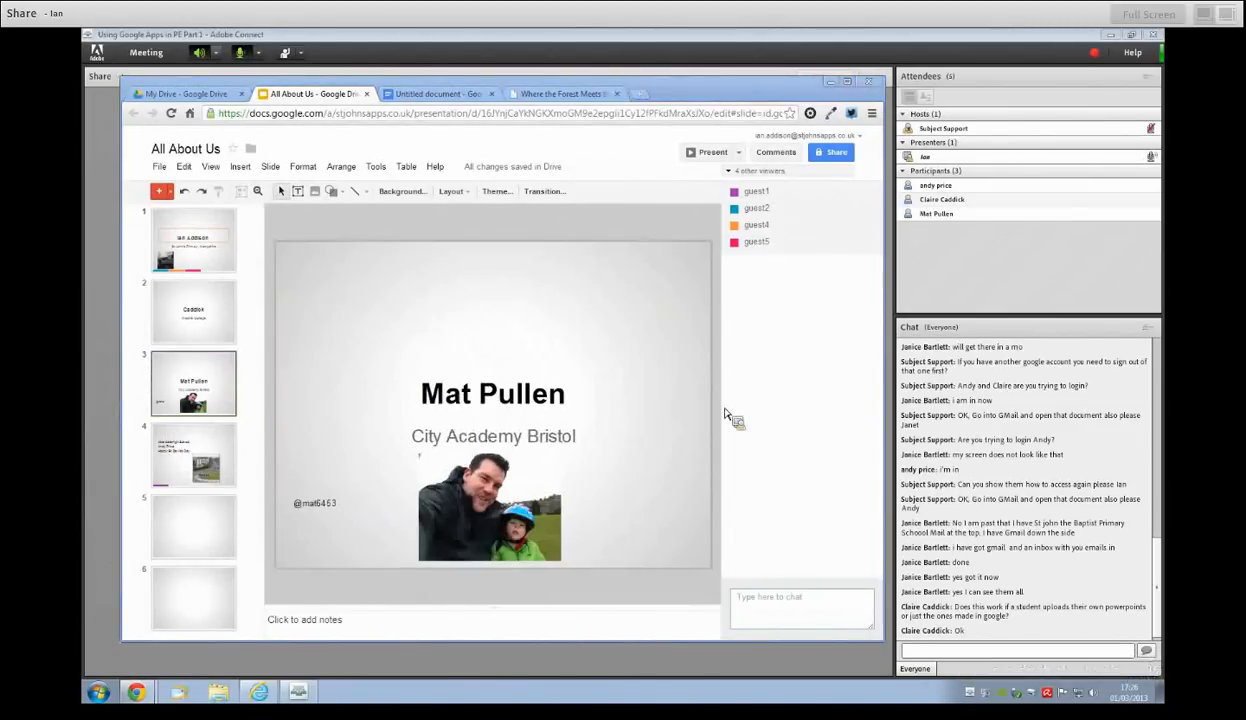
Add the comment "How long have you worked there?" to slide 3
{"action": "left_click", "coordinate": [240, 167]}
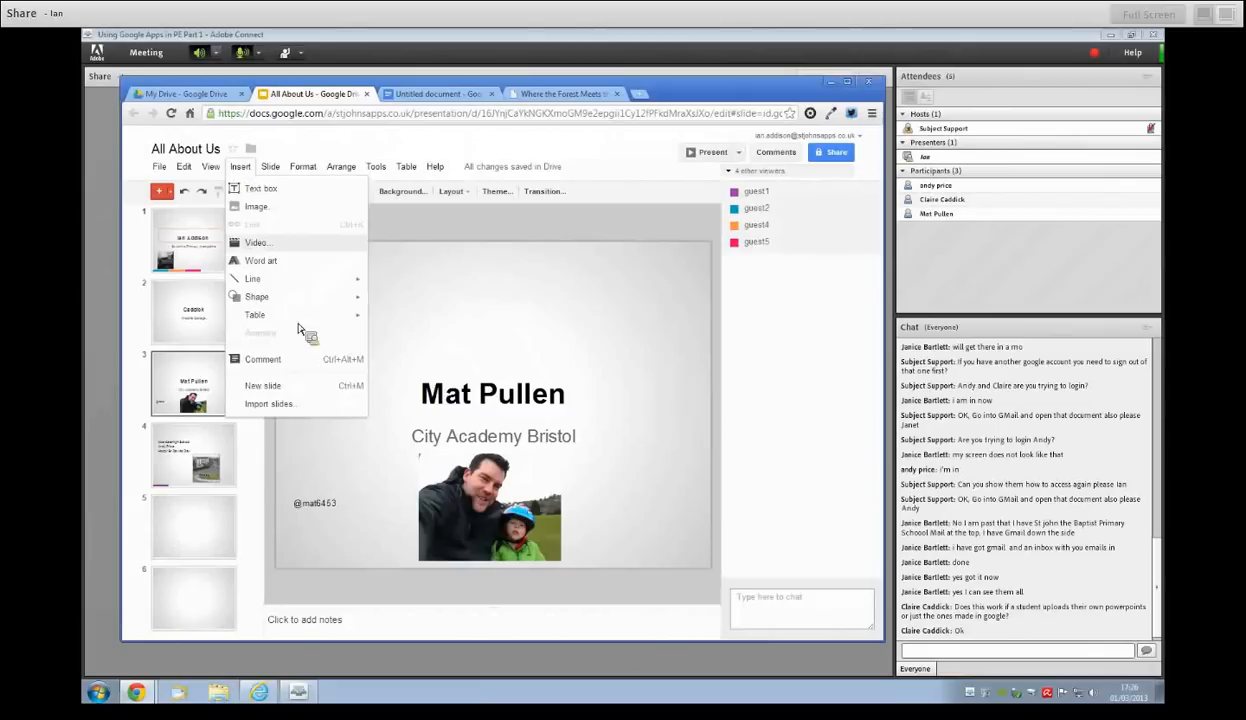
{"action": "left_click", "coordinate": [305, 359]}
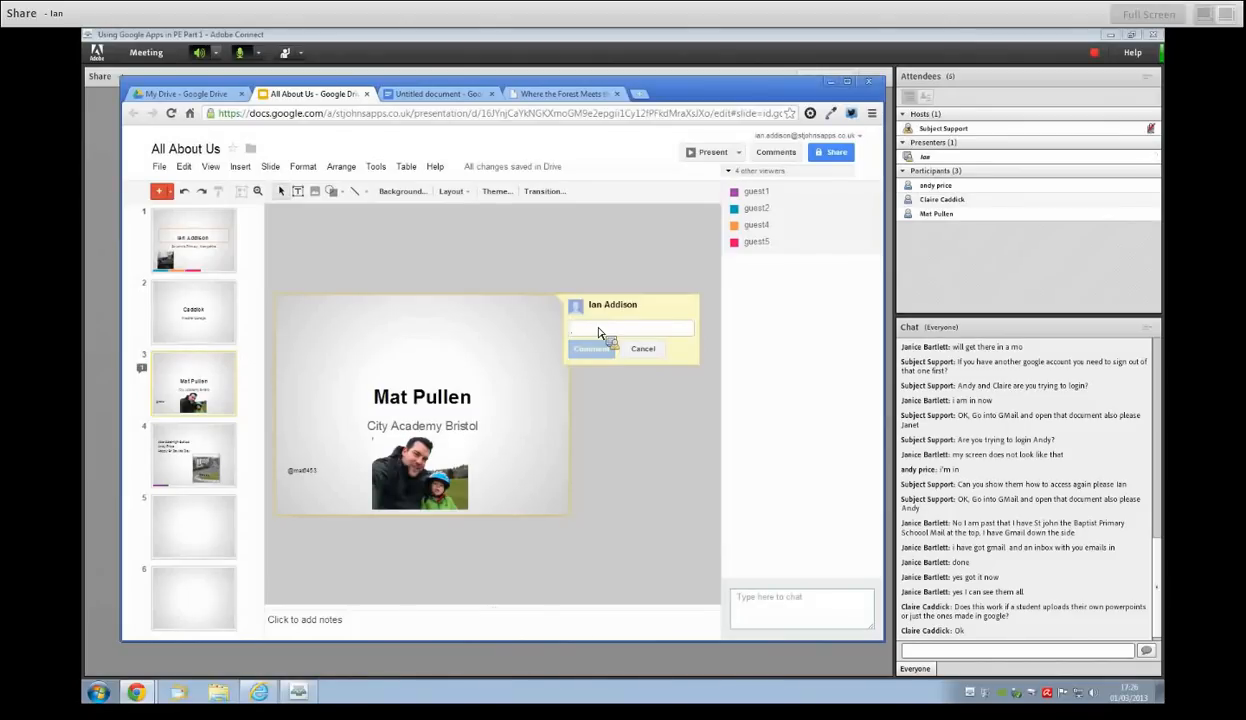
{"action": "type", "text": "How long have you w"}
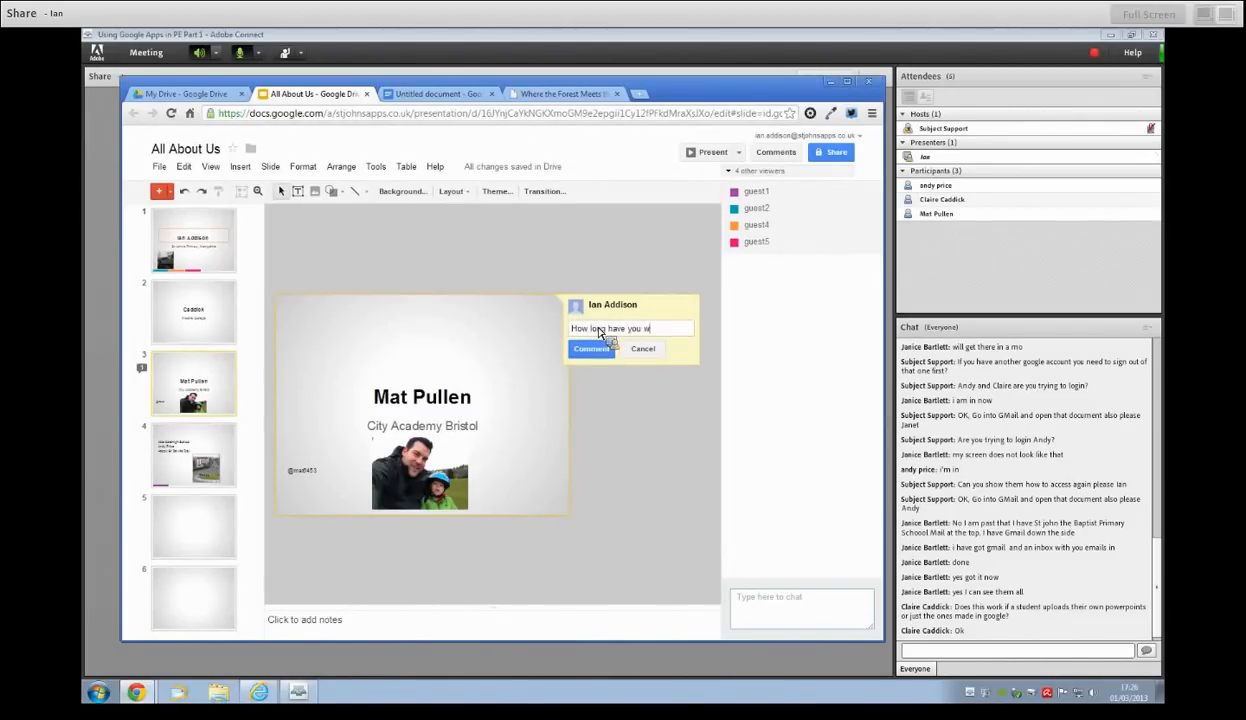
{"action": "type", "text": "orked there?"}
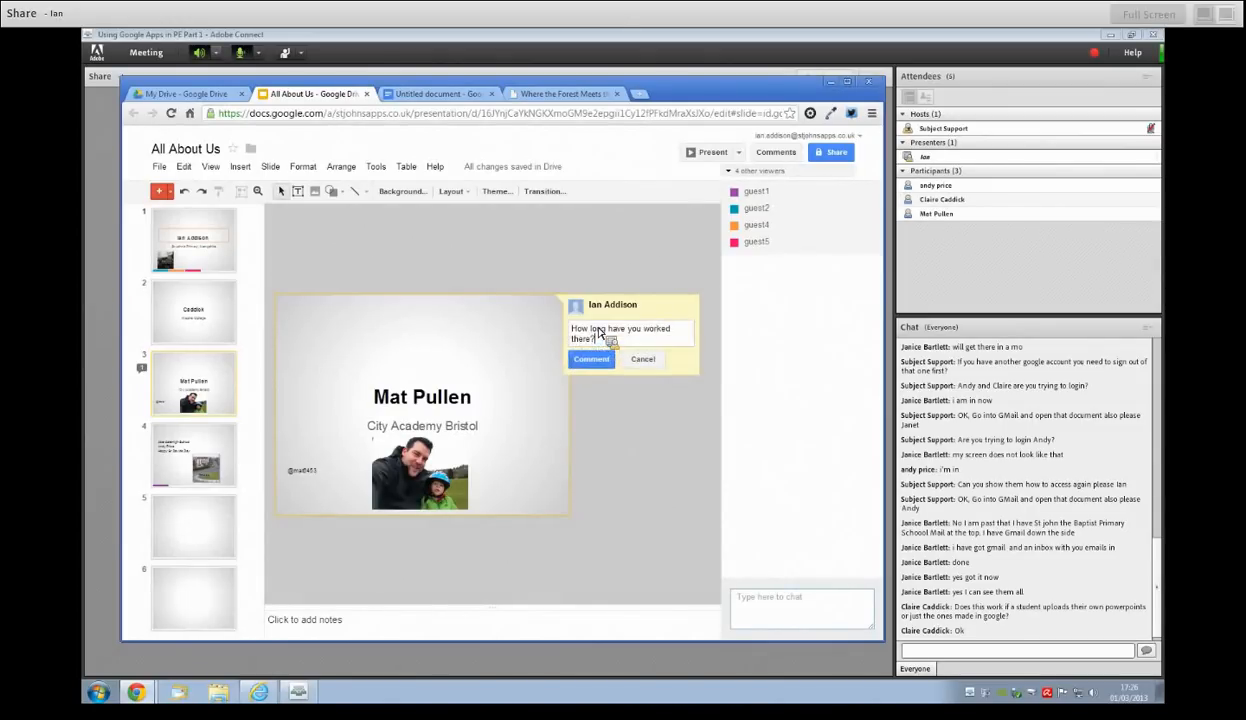
{"action": "left_click", "coordinate": [588, 356]}
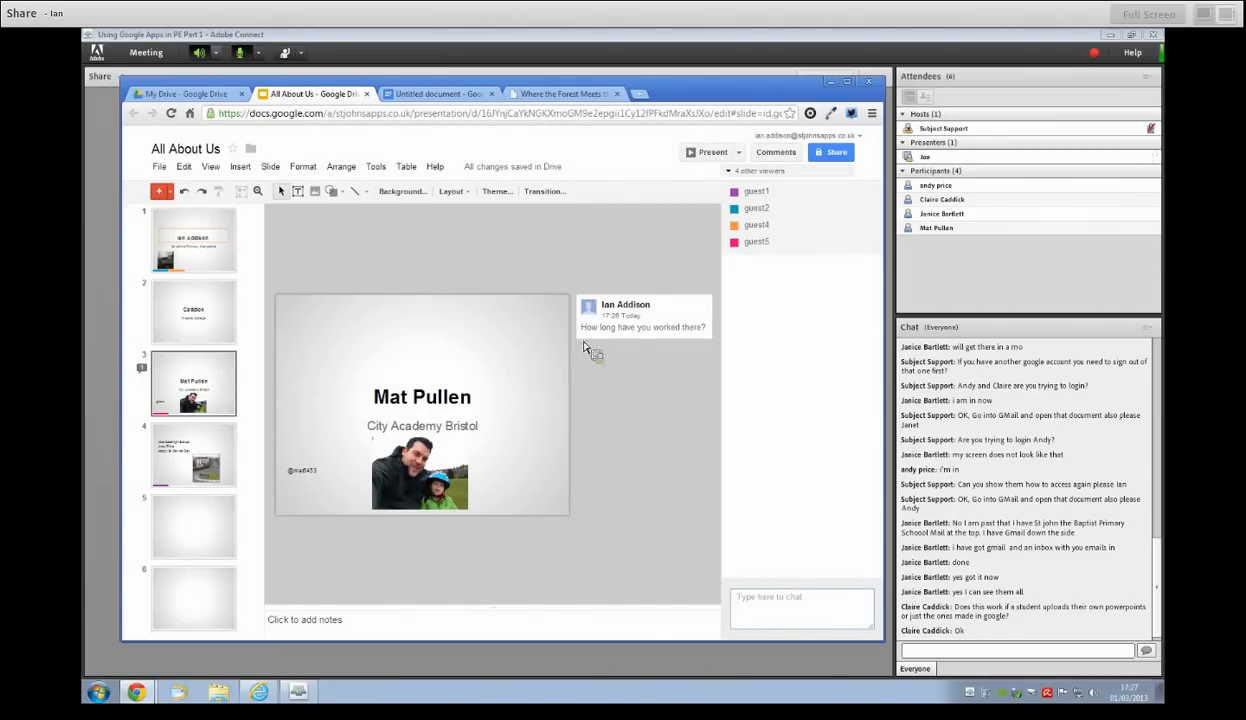
Examine the comments on slide 3, including their reply and resolve options, and where a new comment is inserted
{"action": "left_click", "coordinate": [656, 322]}
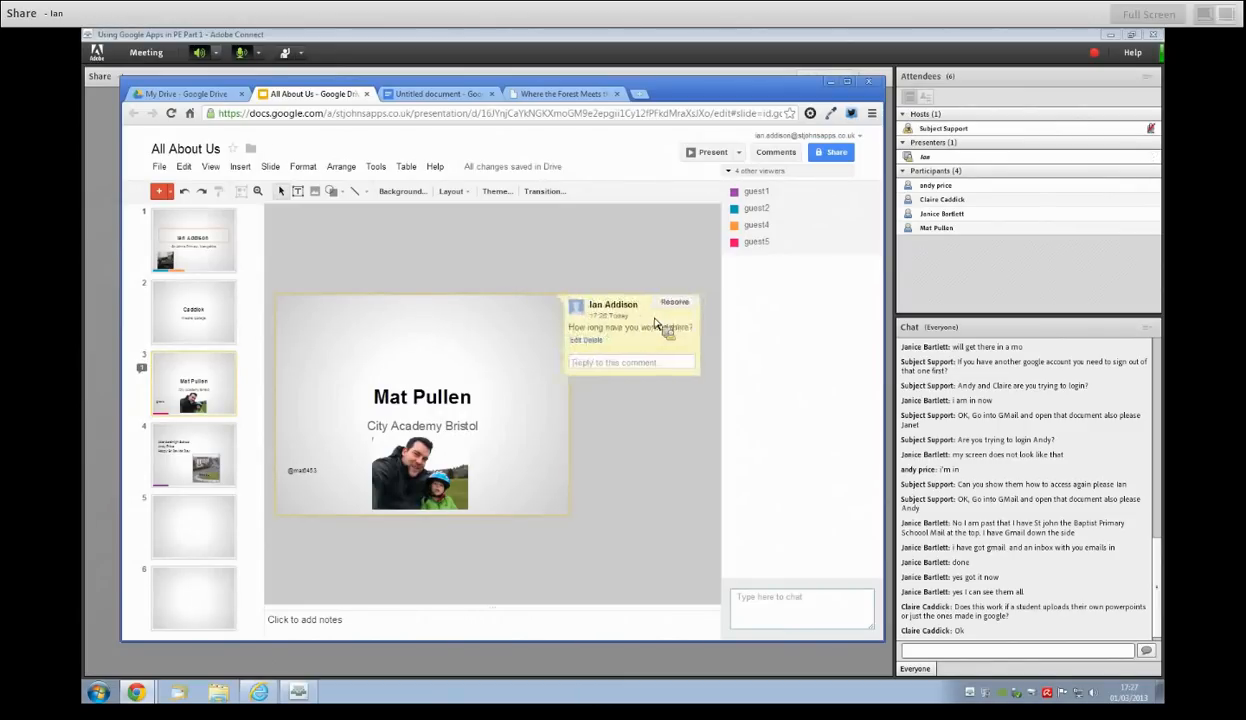
{"action": "left_click", "coordinate": [620, 283]}
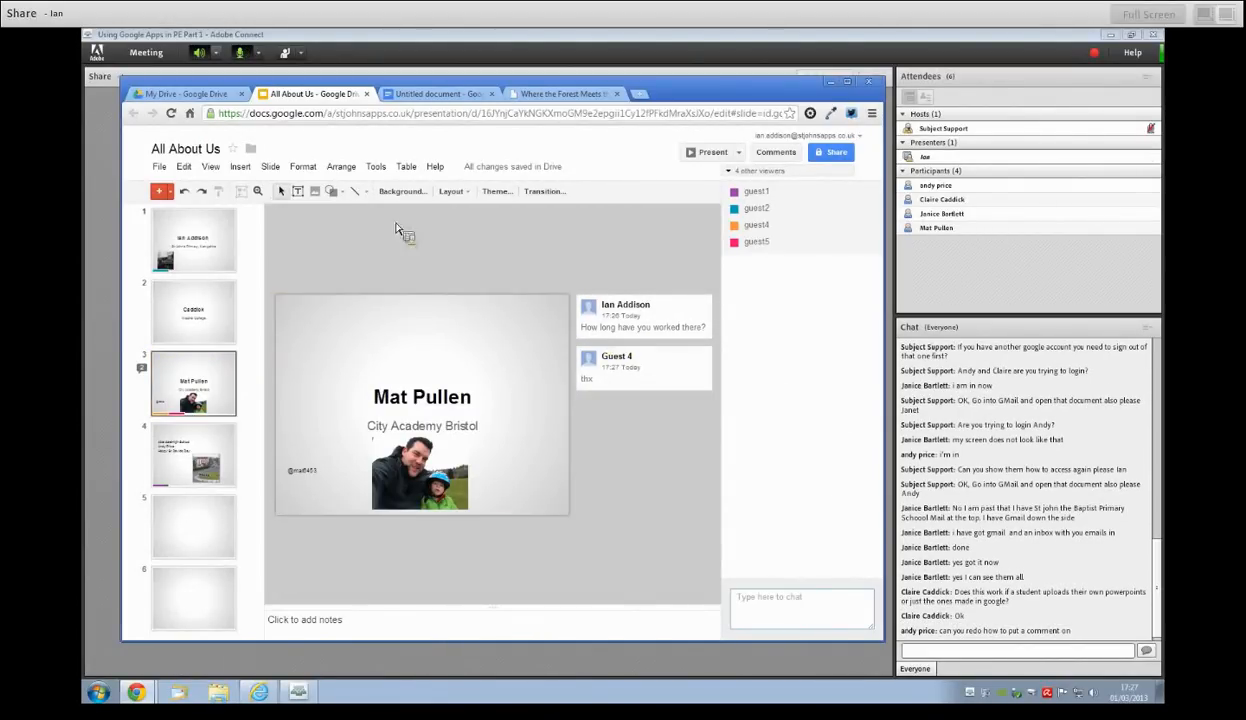
{"action": "left_click", "coordinate": [240, 168]}
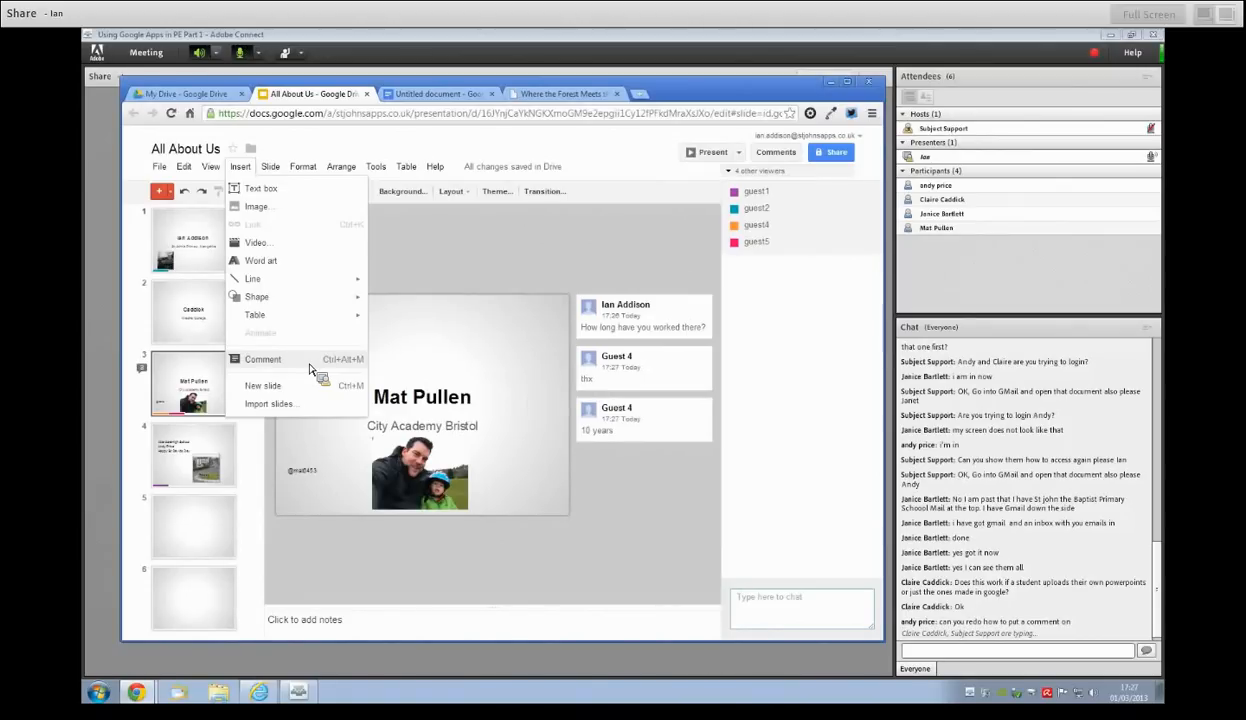
{"action": "left_click", "coordinate": [665, 480]}
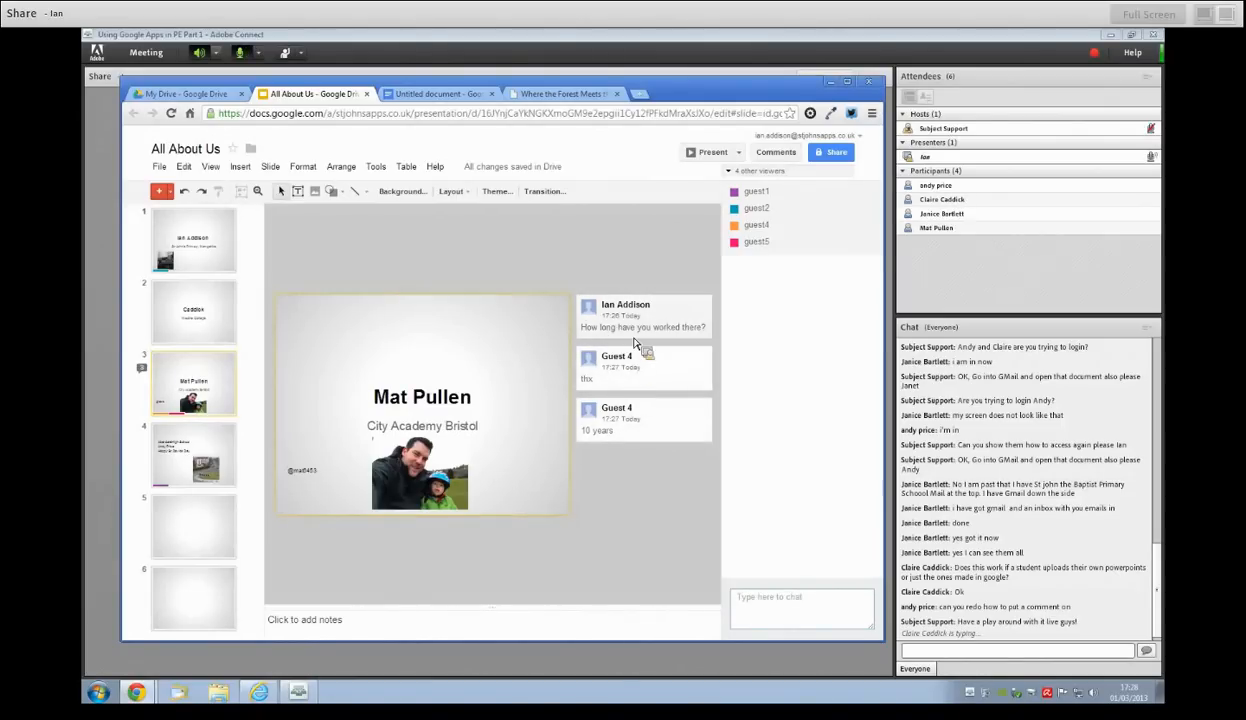
{"action": "left_click", "coordinate": [630, 372]}
{"action": "left_click", "coordinate": [606, 279]}
{"action": "left_click", "coordinate": [597, 284]}
{"action": "left_click", "coordinate": [645, 425]}
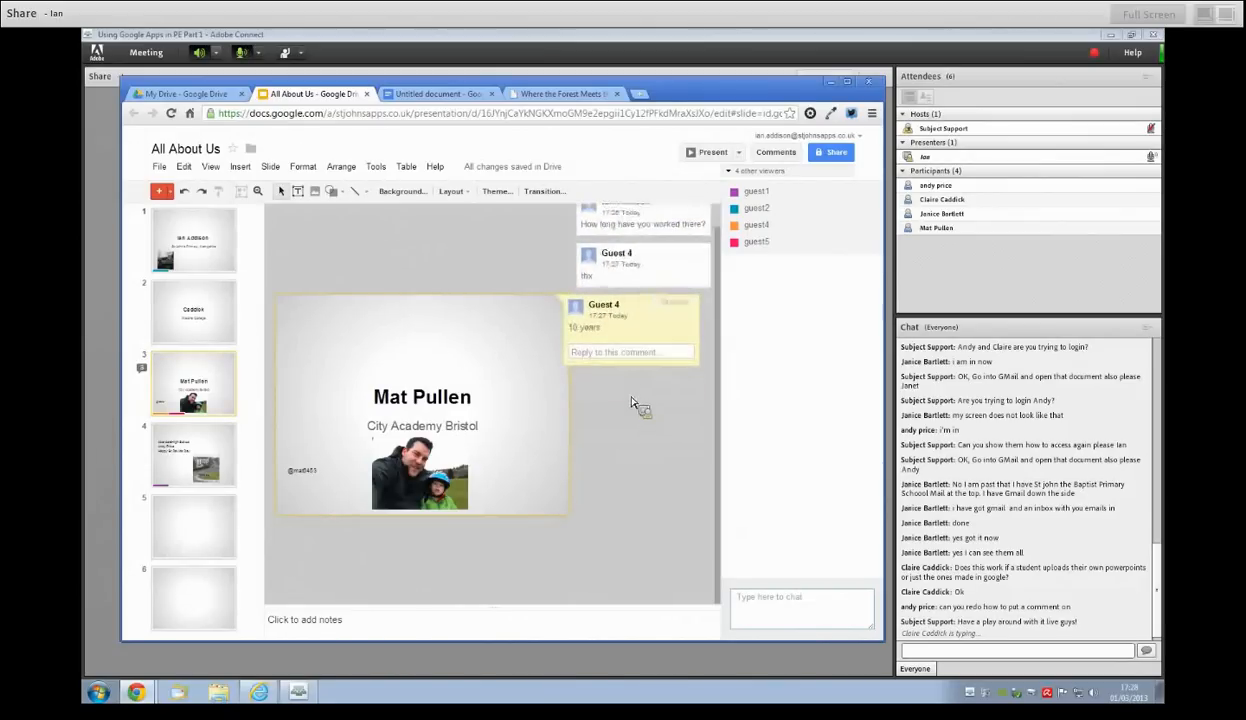
{"action": "left_click", "coordinate": [634, 406]}
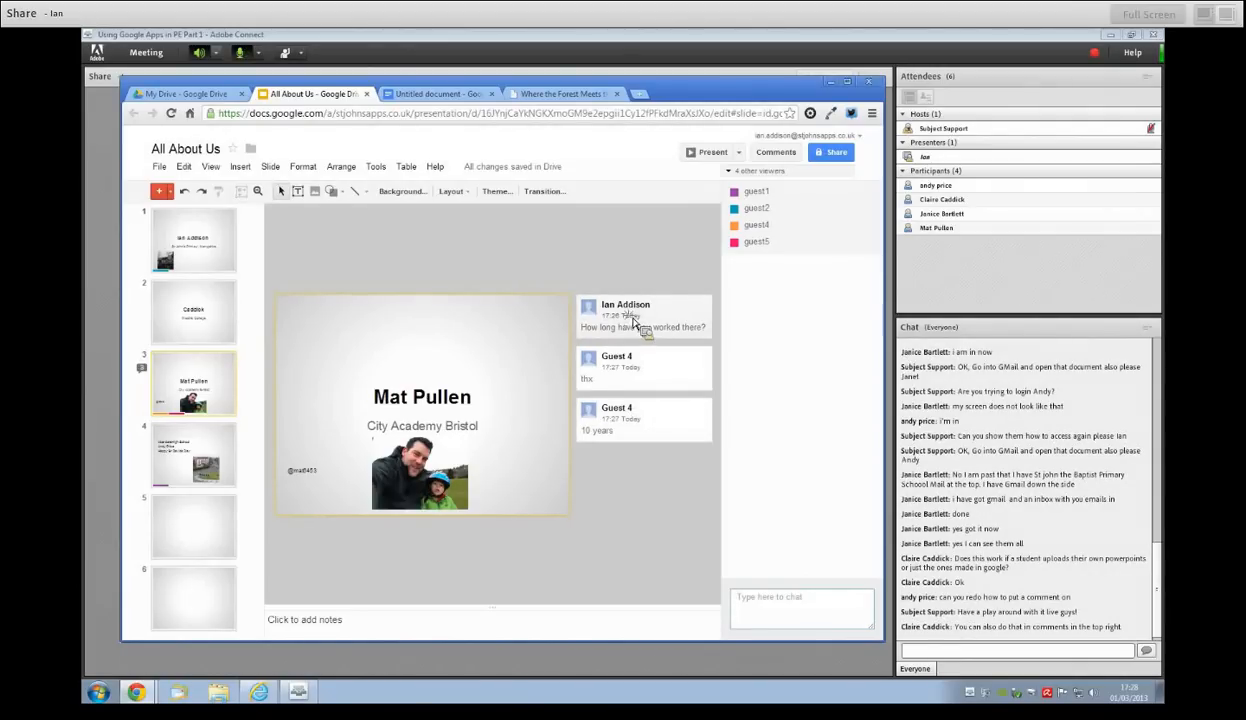
{"action": "left_click", "coordinate": [633, 322]}
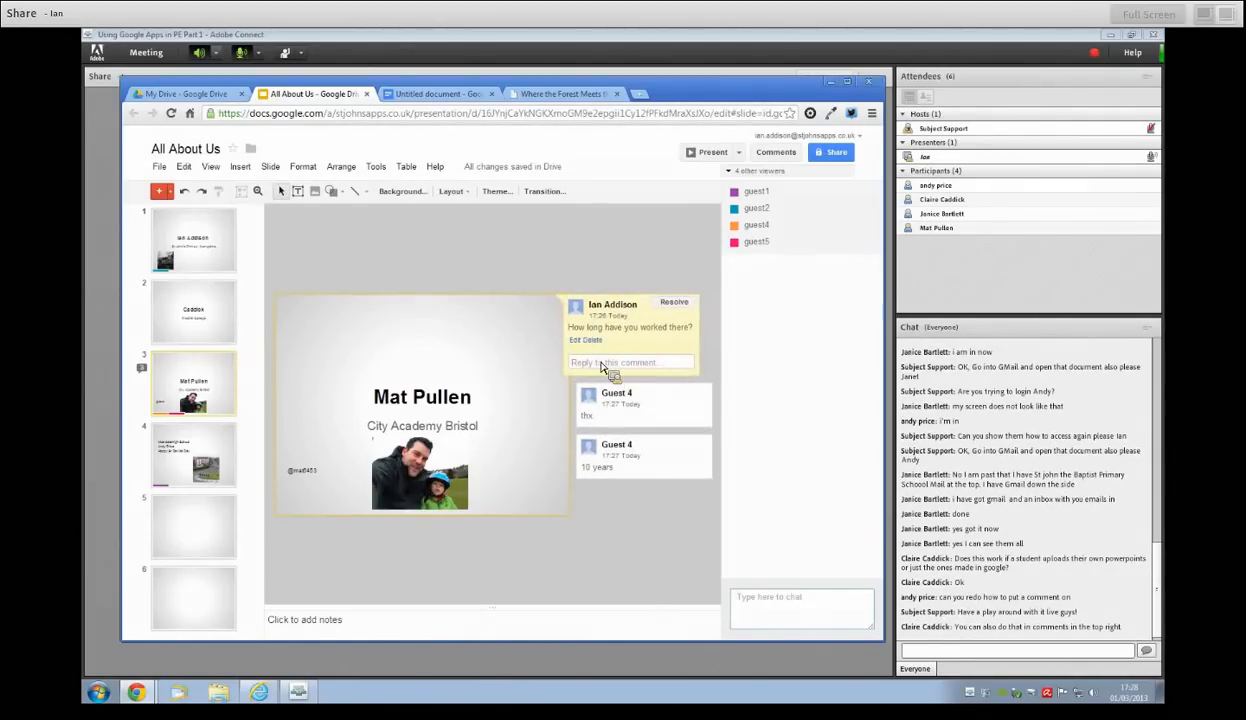
{"action": "left_click", "coordinate": [606, 284]}
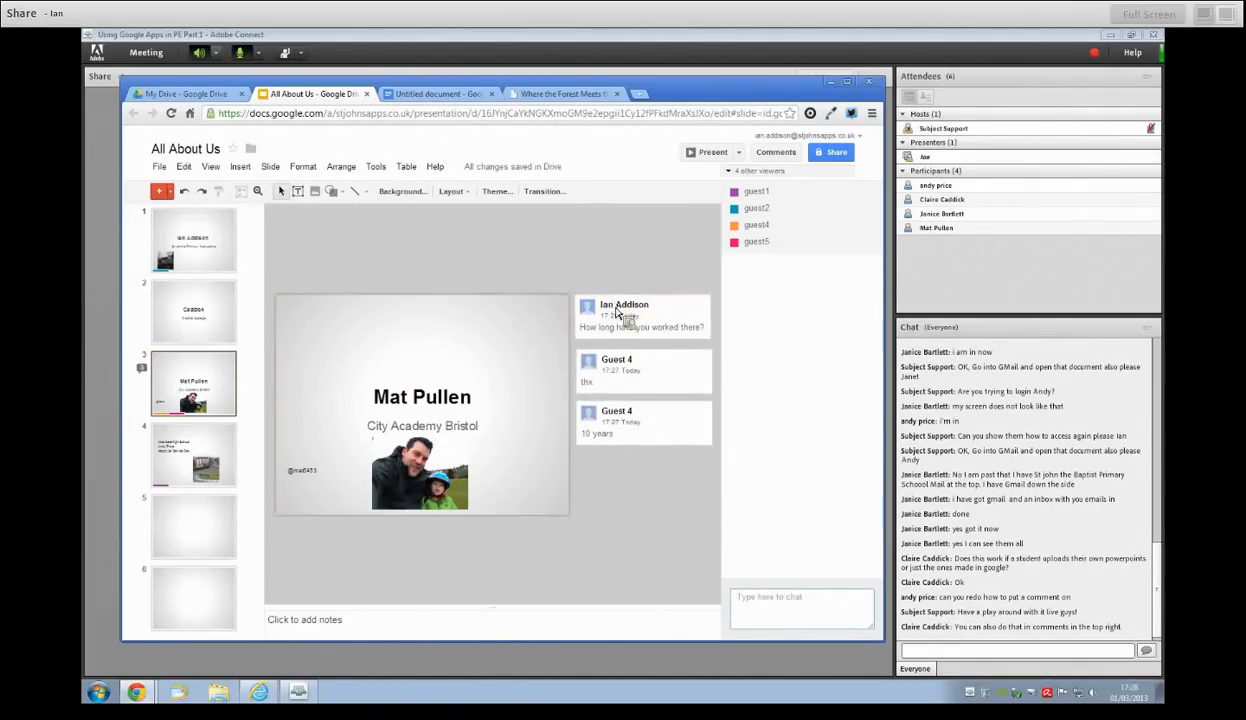
Resolve the guest comment "thx" on slide 3
{"action": "left_click", "coordinate": [645, 370]}
{"action": "left_click", "coordinate": [676, 307]}
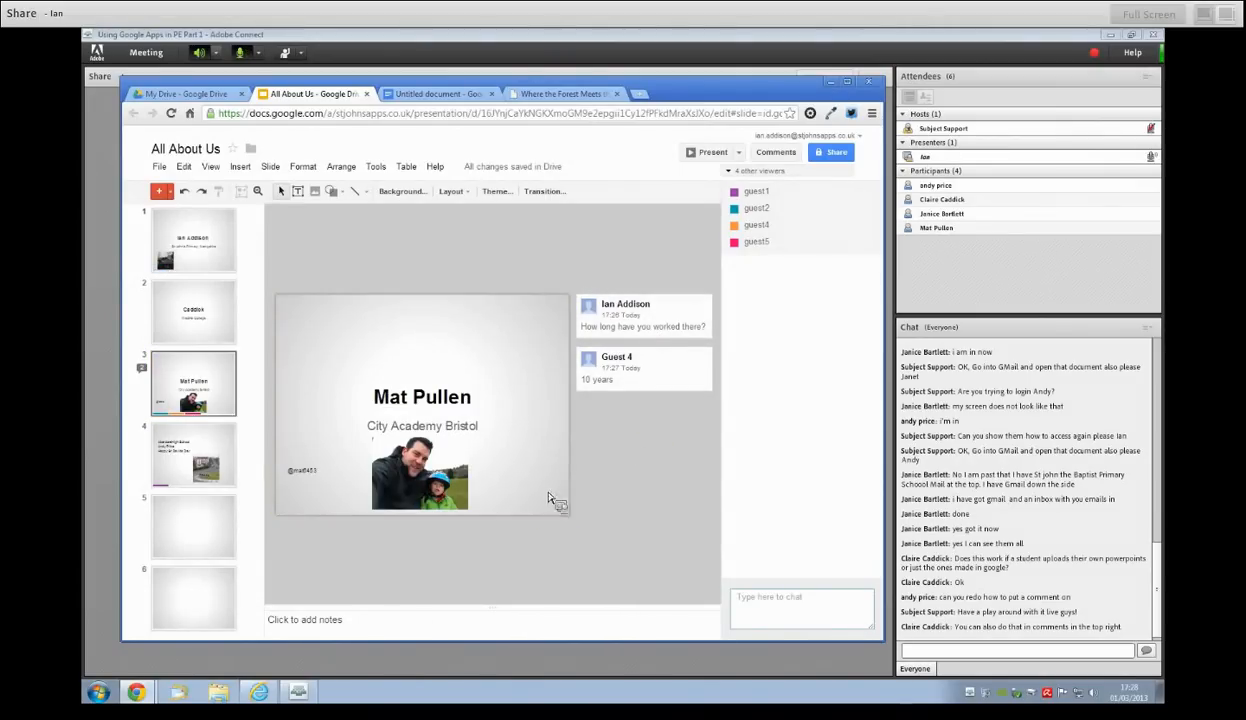
Go to slide 4 and start a new comment on it, beginning its text with "A"
{"action": "key", "text": "Down"}
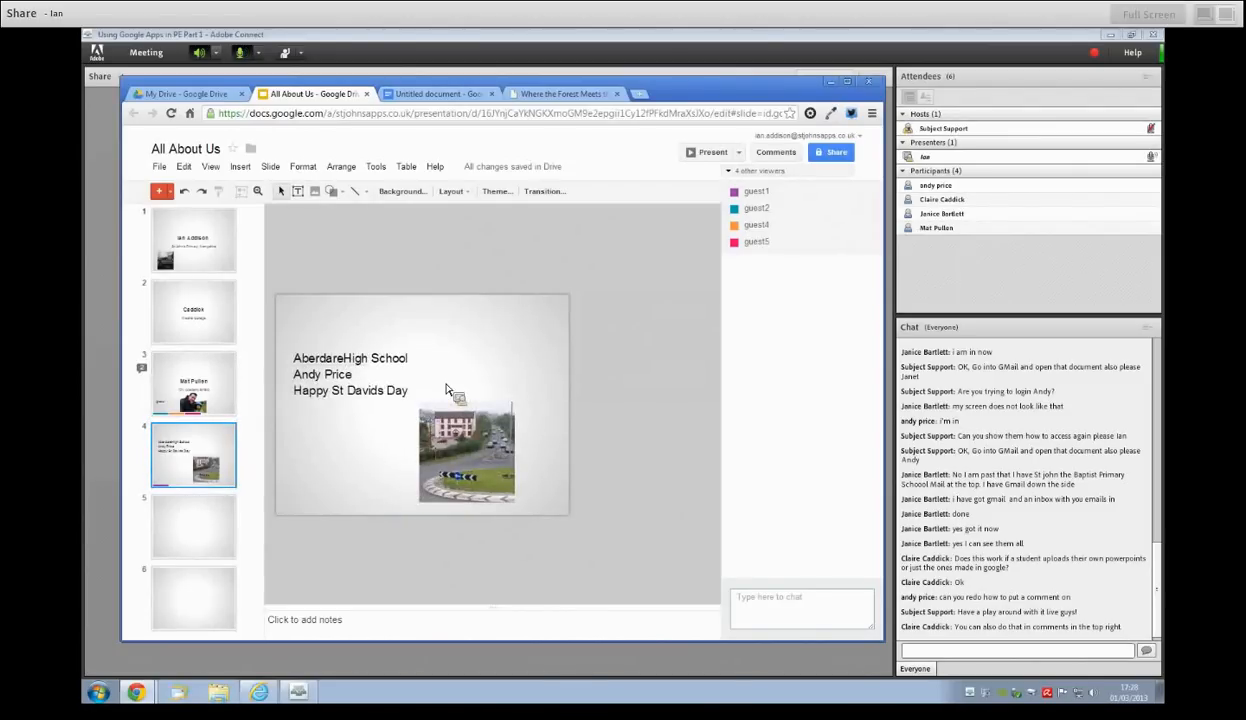
{"action": "left_click", "coordinate": [240, 166]}
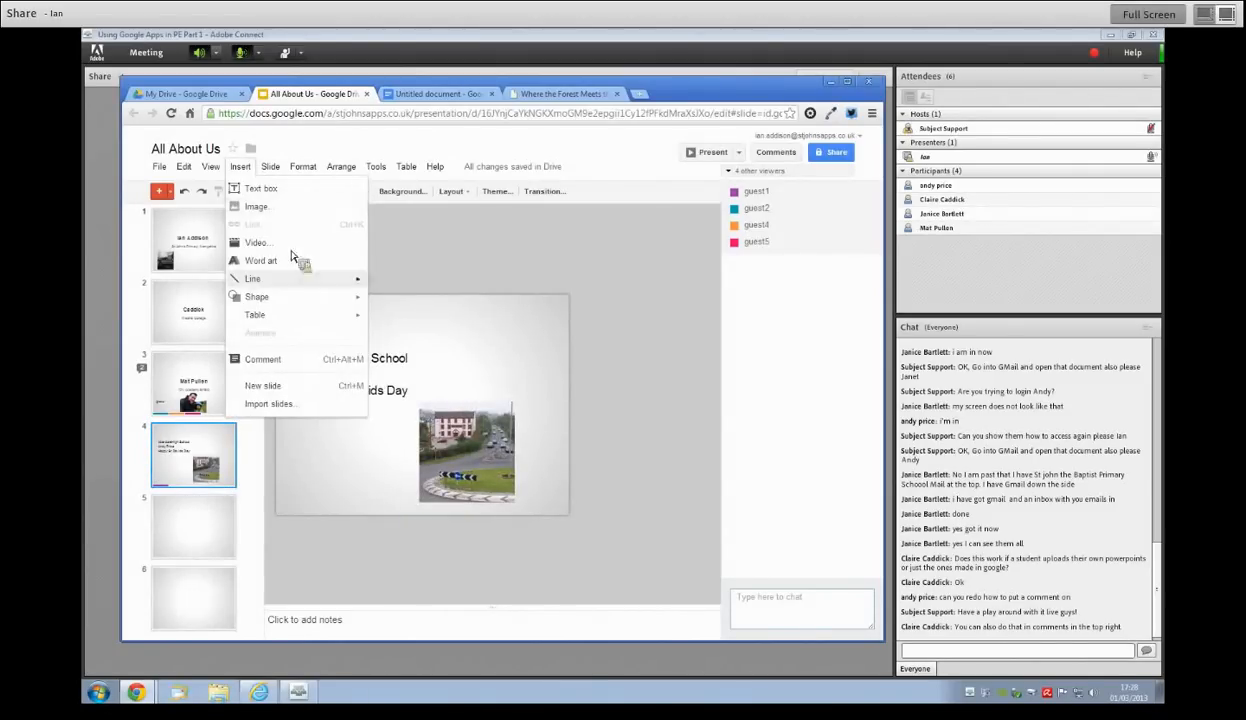
{"action": "left_click", "coordinate": [311, 360]}
{"action": "type", "text": "A"}
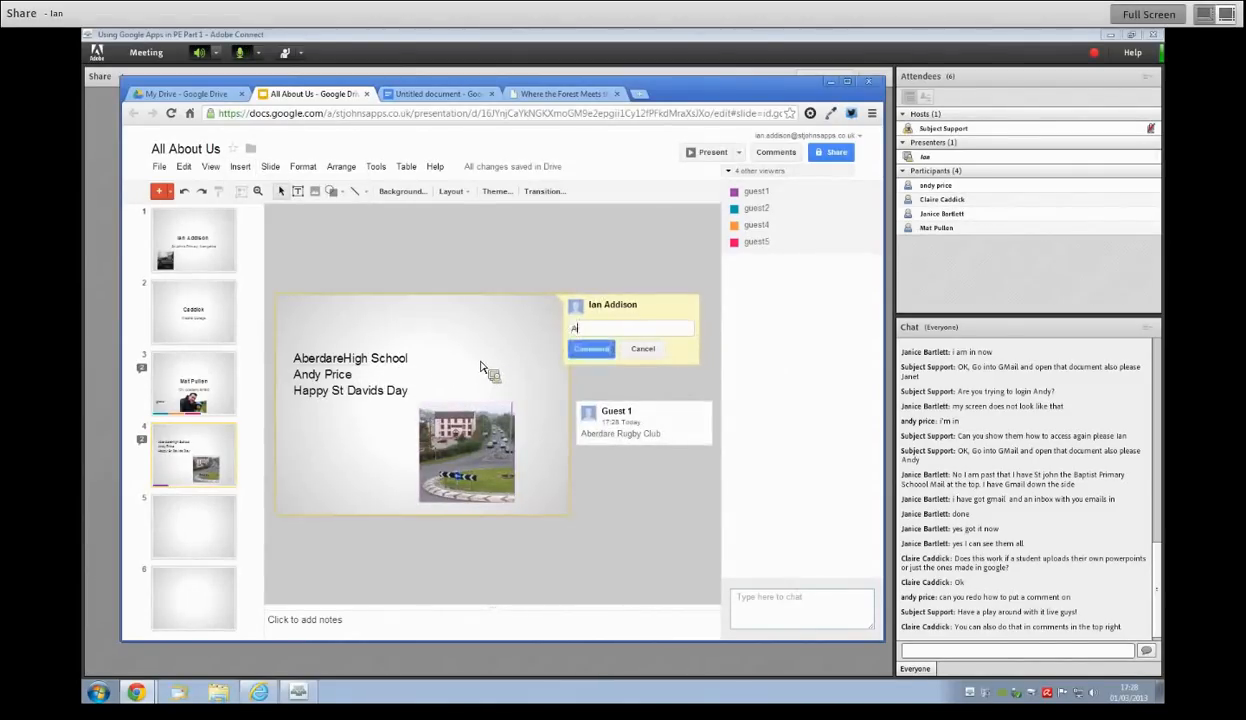